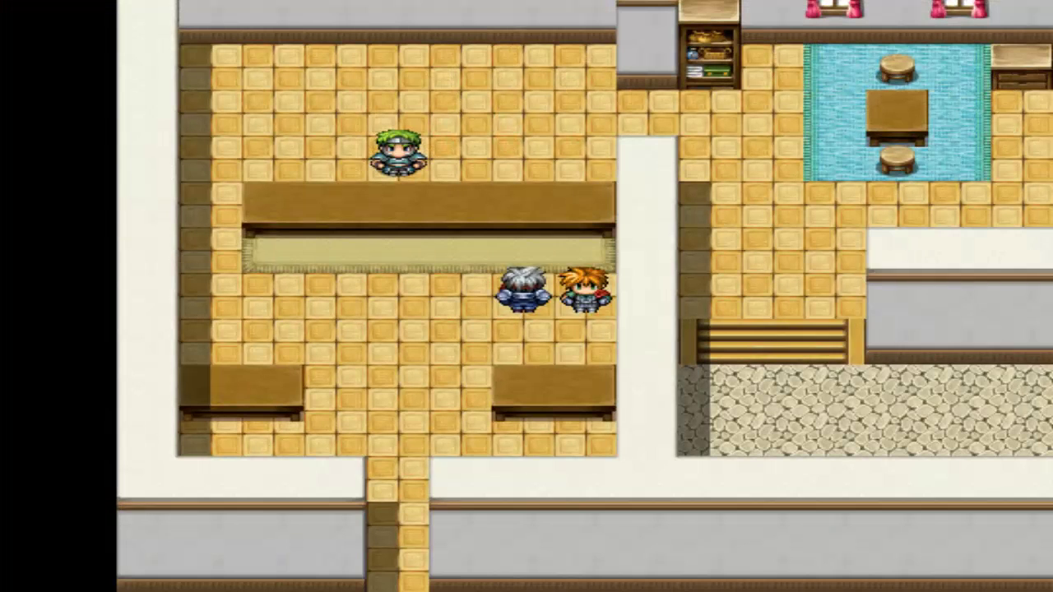
Talk to the orange-haired character in the weapon shop and walk to the counter opposite the green-haired shopkeeper
key("Right")
key("Return")
key("Down")
key("Return")
key("Return")
key("Return")
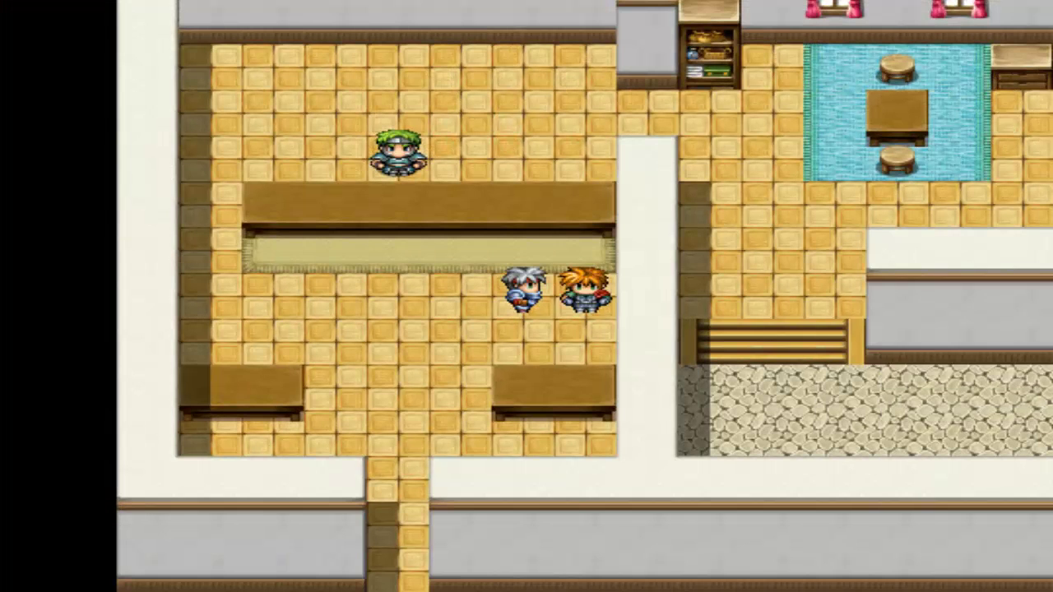
key("Escape")
key("Up")
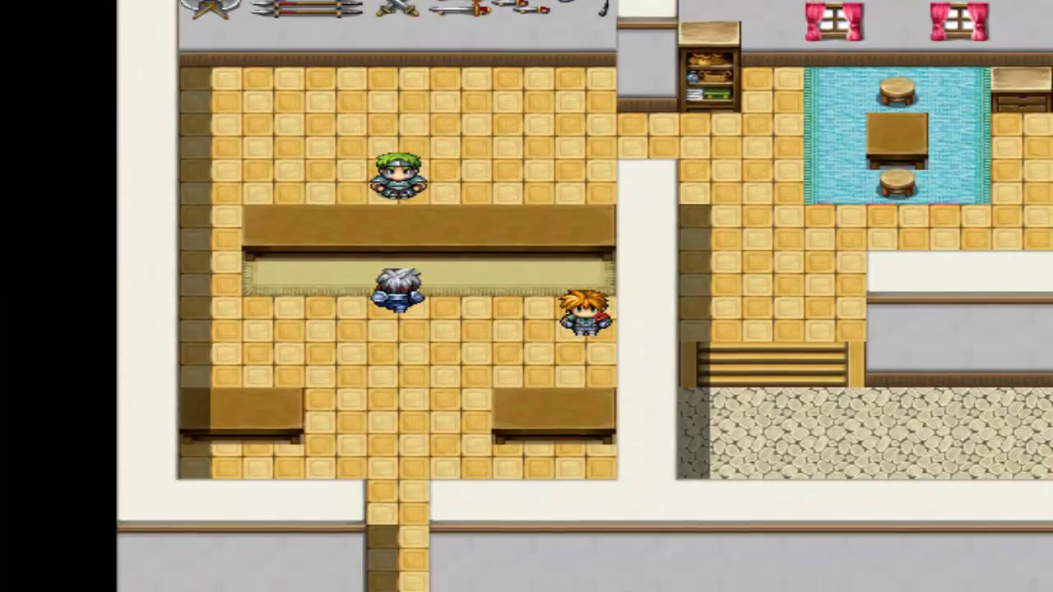
Talk to the shopkeeper and try crafting from the menu, including the Bow
key("Return")
key("Return")
key("Up")
key("Up")
key("Return")
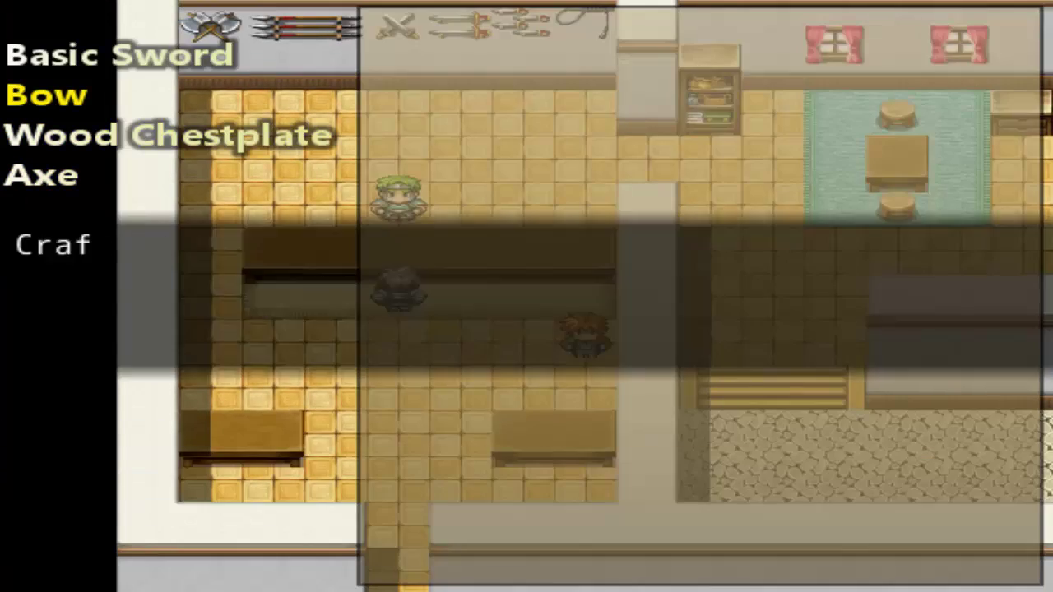
key("Return")
key("Up")
key("Return")
key("Return")
Leave the crafting menu and check the inventory's item categories, then return to the map
key("Escape")
key("Escape")
key("Return")
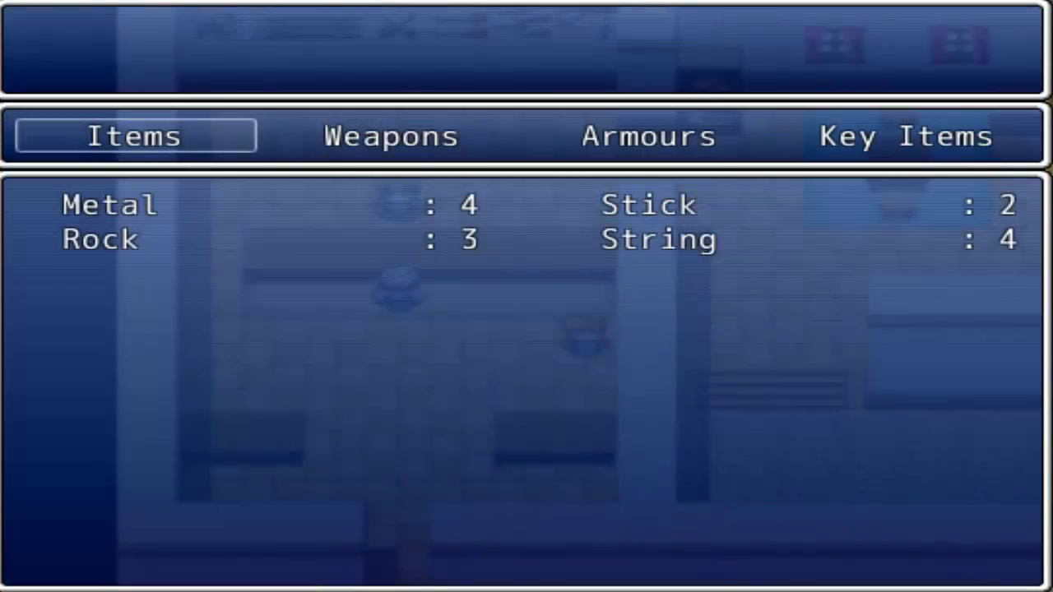
key("Right")
key("Right")
key("Left")
key("Left")
key("Escape")
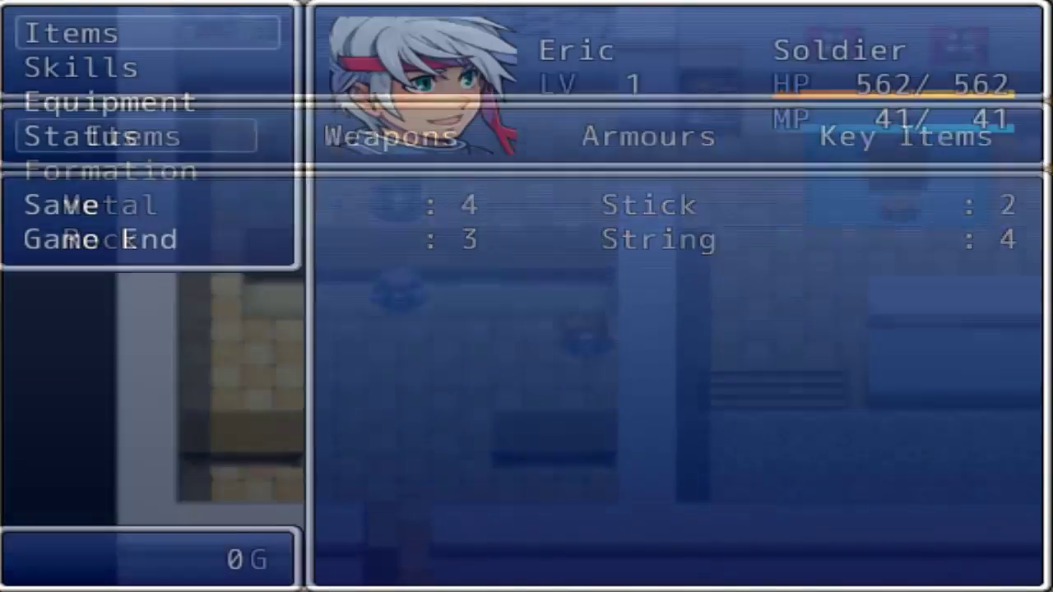
key("Escape")
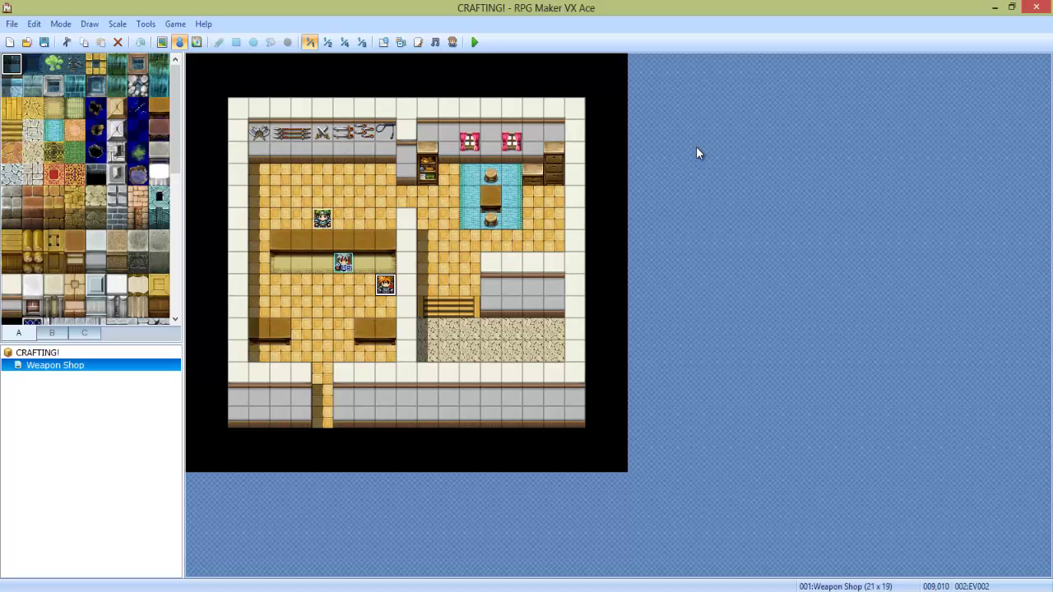
Open the green-haired shopkeeper's event in the RPG Maker VX Ace editor and examine its text and Control Switches commands
left_click(339, 285)
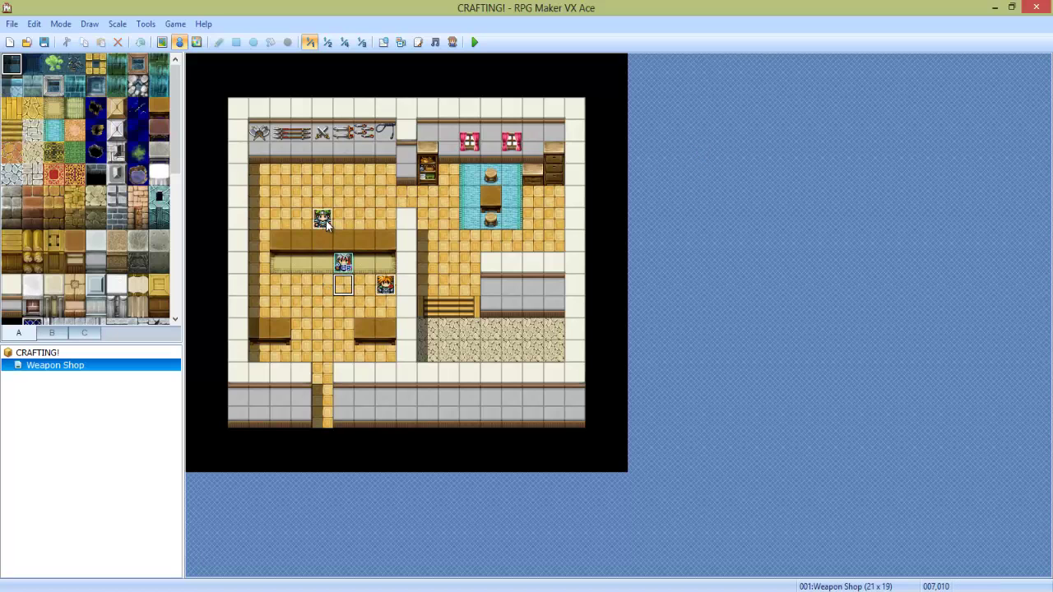
double_click(325, 221)
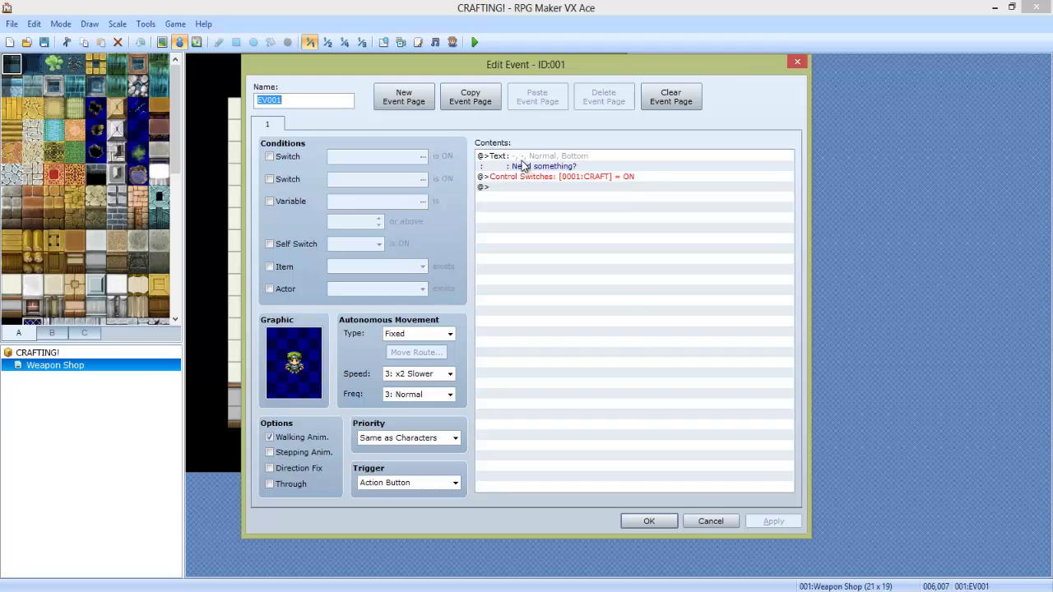
left_click(523, 164)
left_click(524, 180)
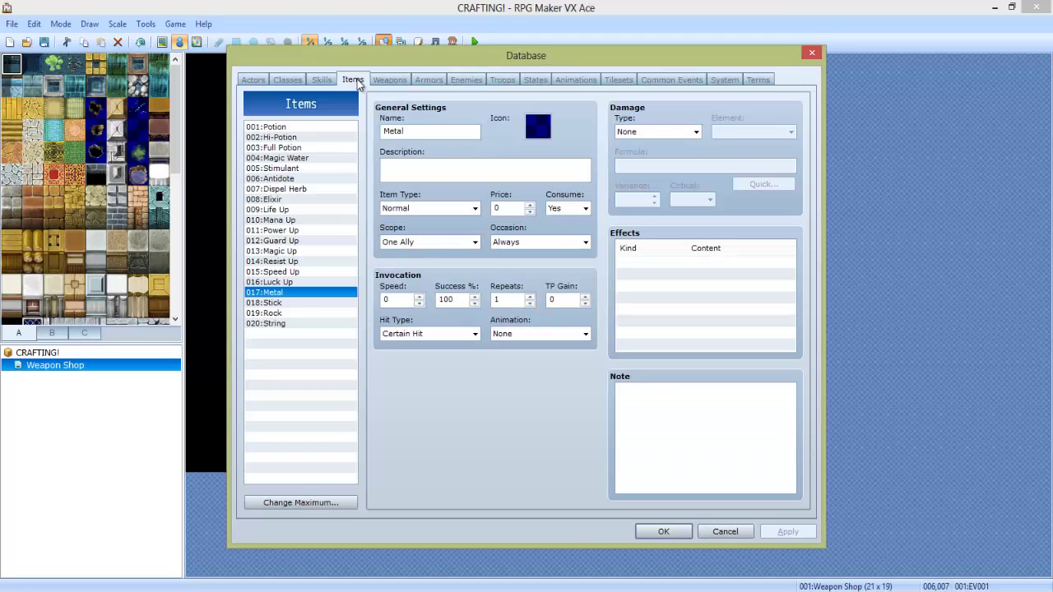
Examine the Stick, Rock and String items and the Wood Chestplate armor in the database
left_click(278, 305)
left_click(285, 313)
left_click(287, 323)
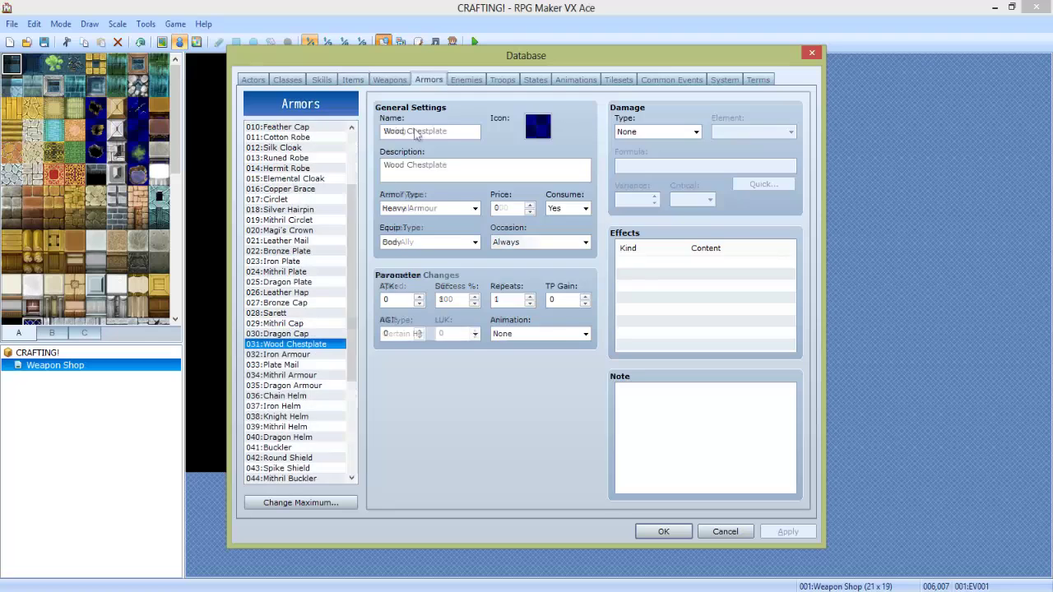
scroll(349, 350, "down", 3)
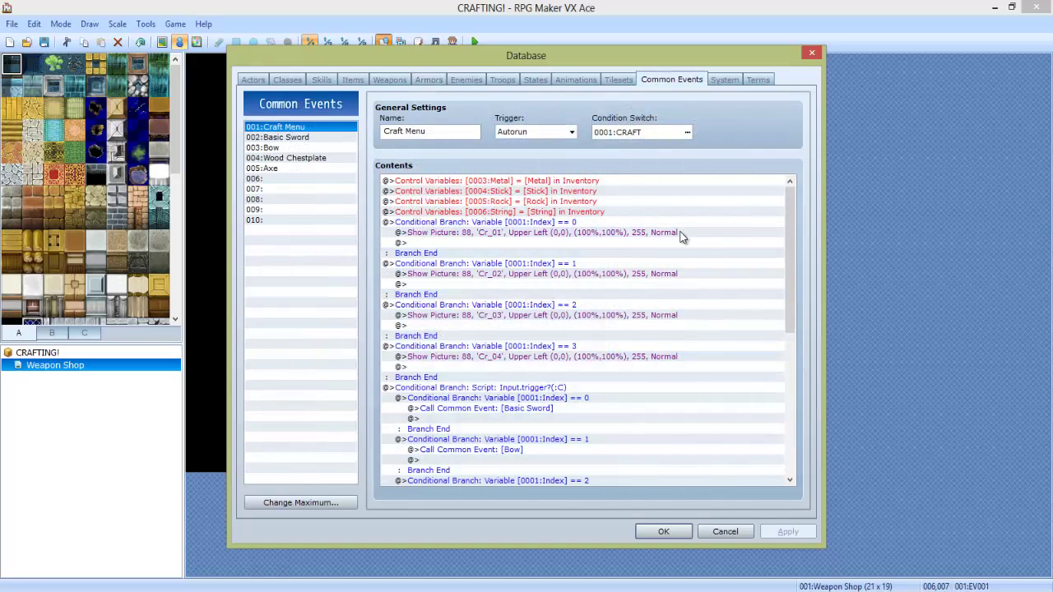
Examine the Show Picture commands for Cr_01, Cr_02 and Cr_04 in the Craft Menu common event
left_click(470, 233)
left_click(462, 276)
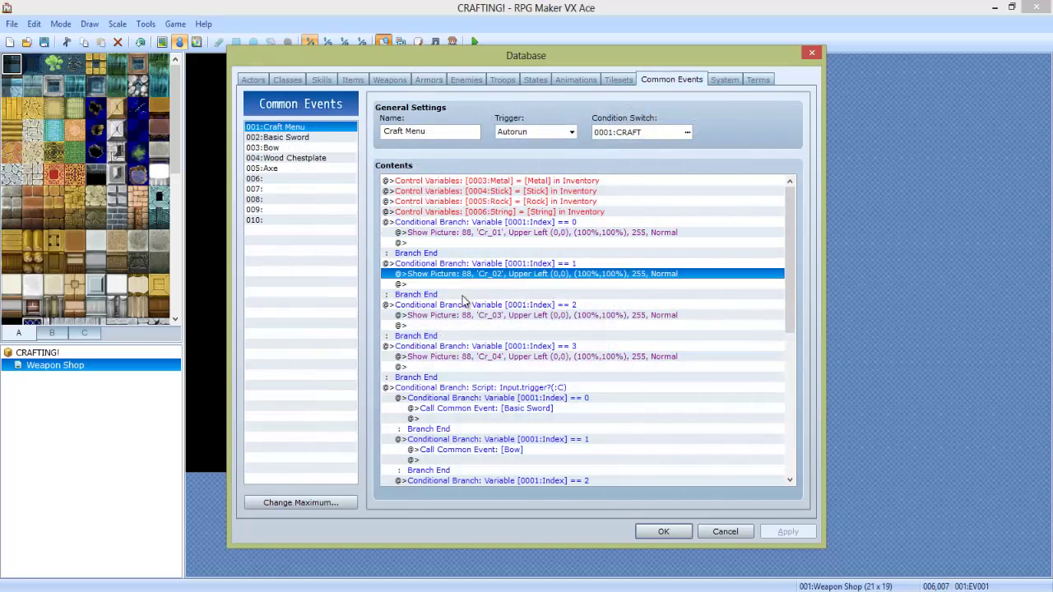
left_click(468, 358)
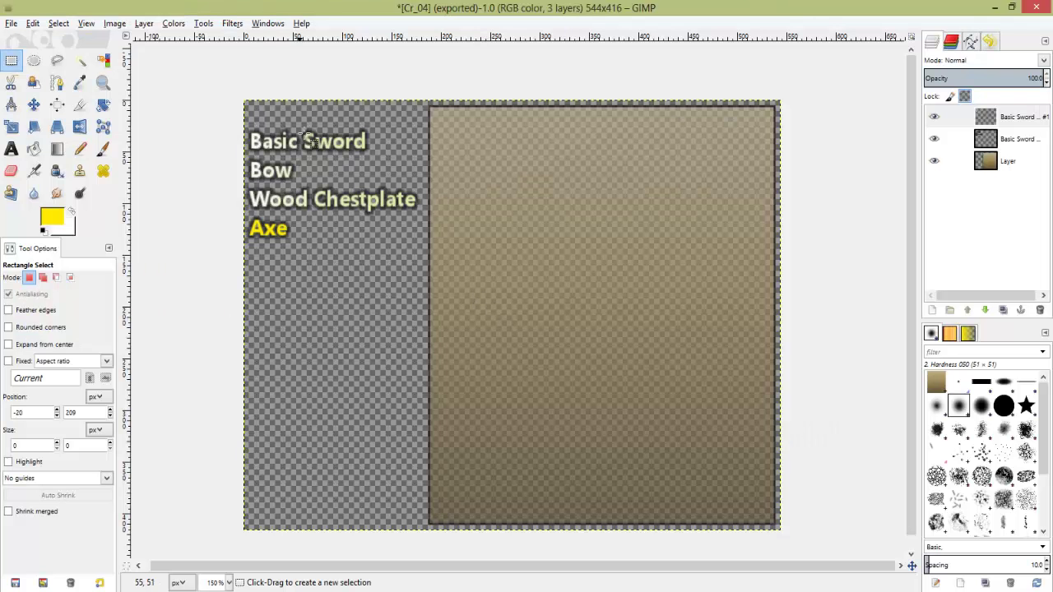
Switch to GIMP and outline the inside of the Cr_04 image's beige panel with a rectangular selection of about 340 × 396 px
left_click_drag(435, 111, 771, 520)
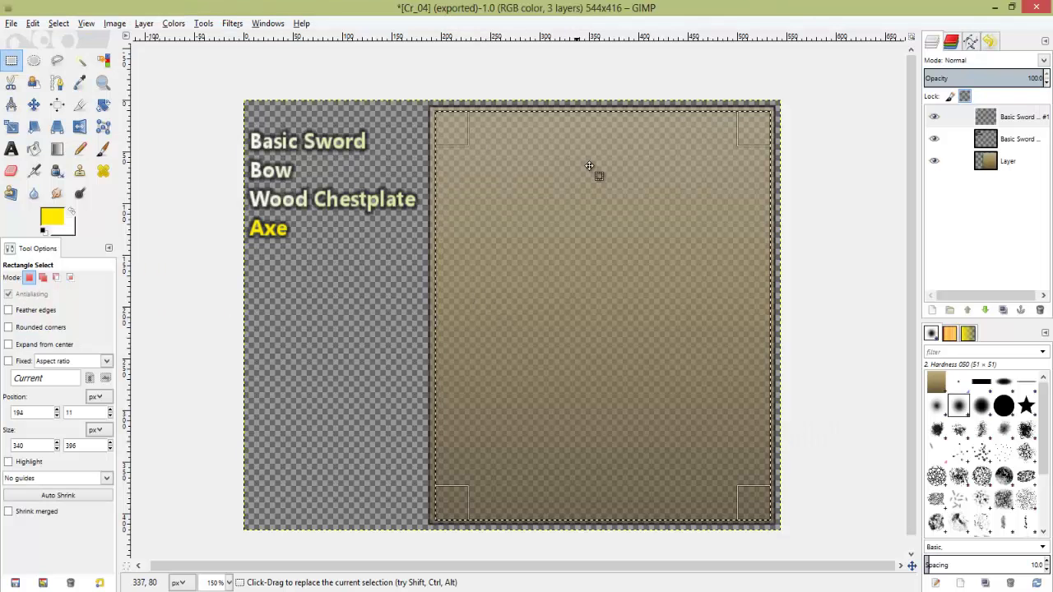
left_click(364, 274)
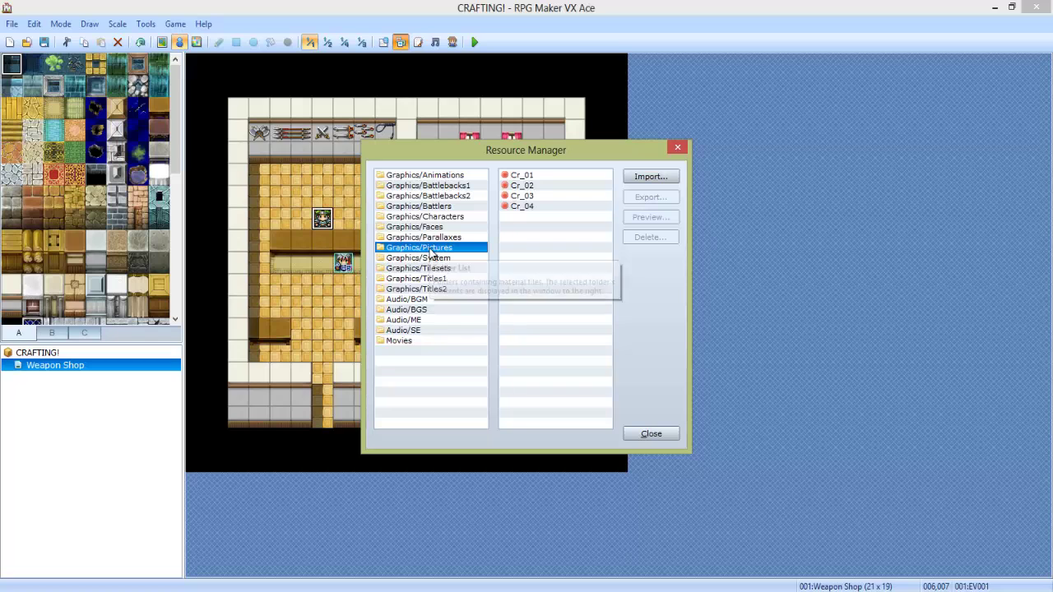
Switch back to RPG Maker VX Ace and select Cr_01.png to Cr_04.png in the Graphics/Pictures import dialog
left_click(636, 177)
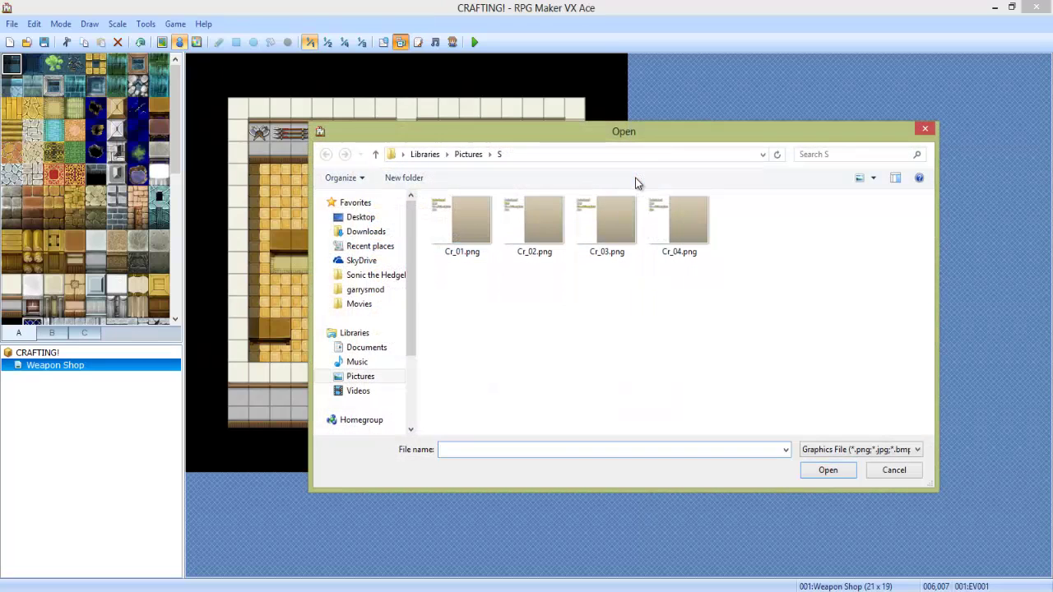
left_click_drag(841, 375, 430, 194)
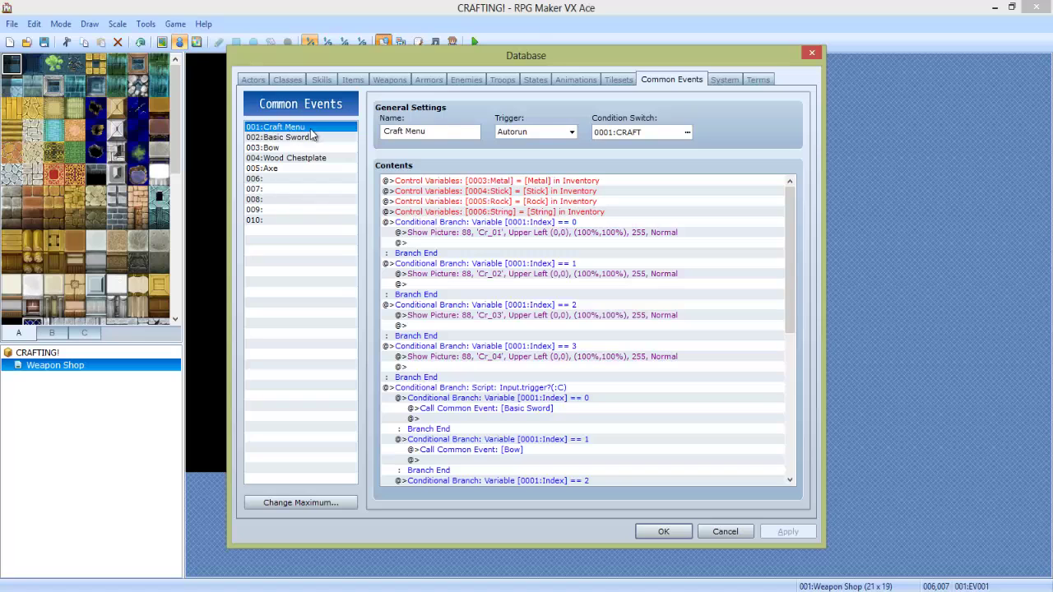
Review the Craft Menu common event's name, Autorun trigger and 0001:CRAFT condition switch
left_click(418, 132)
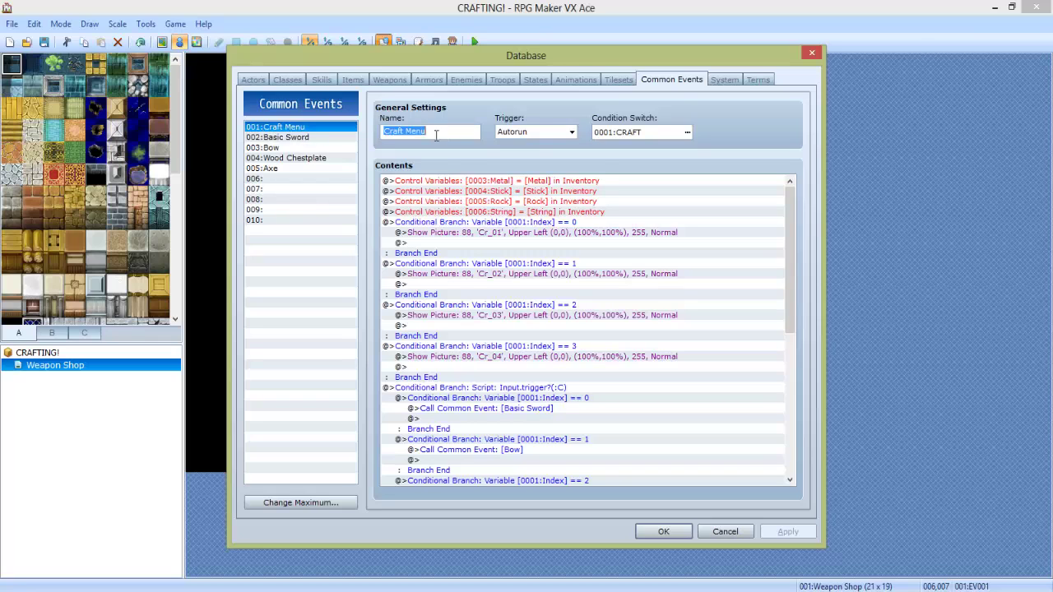
left_click(534, 131)
left_click(519, 153)
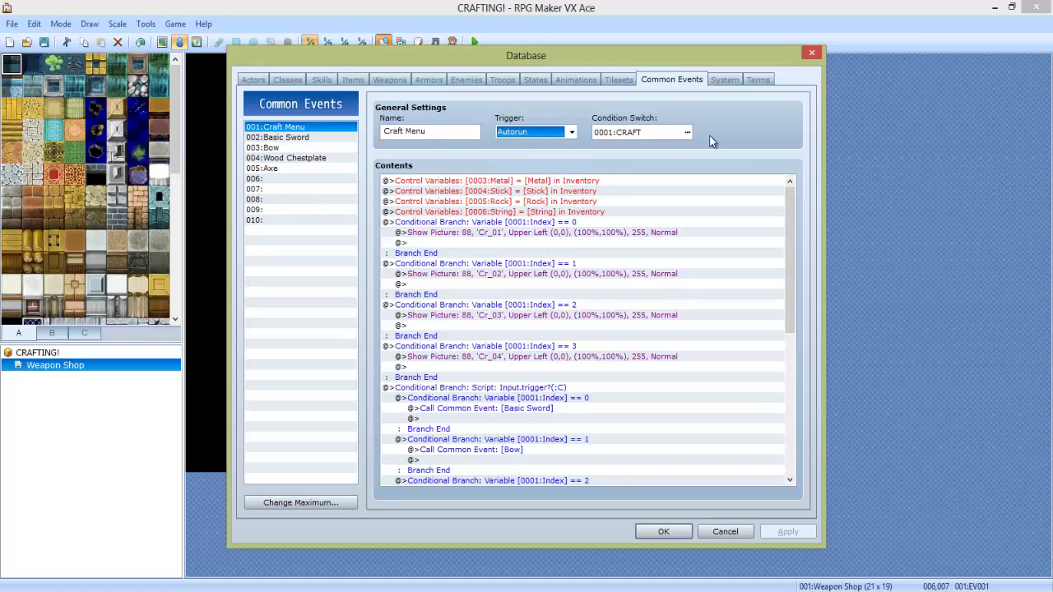
left_click(657, 135)
Open the Control Variables command for 0003:Metal and review its variable list and Set operation
left_click(581, 179)
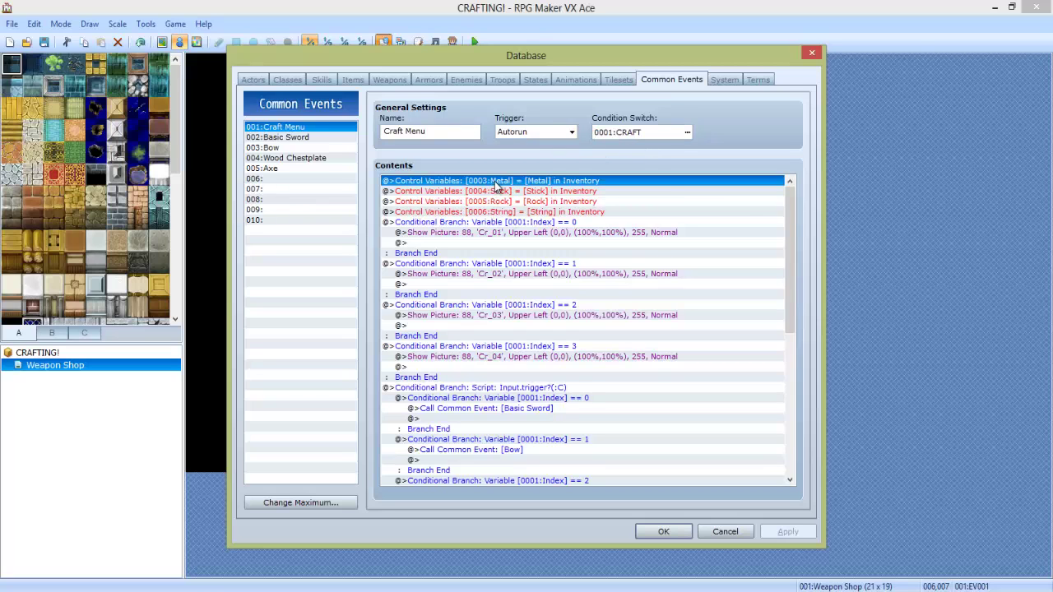
right_click(497, 186)
left_click(527, 205)
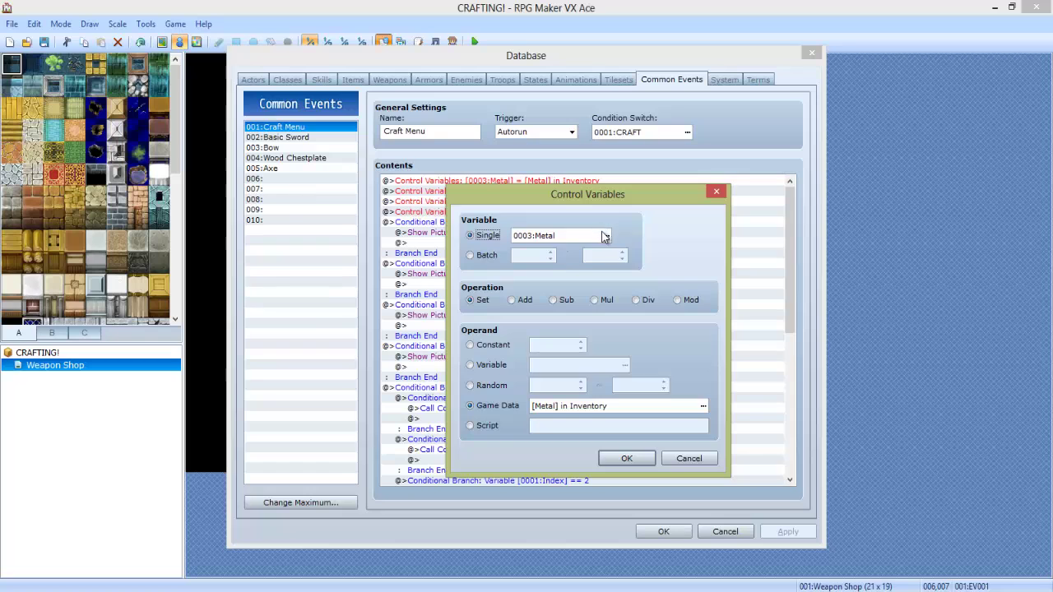
left_click(605, 236)
left_click(624, 269)
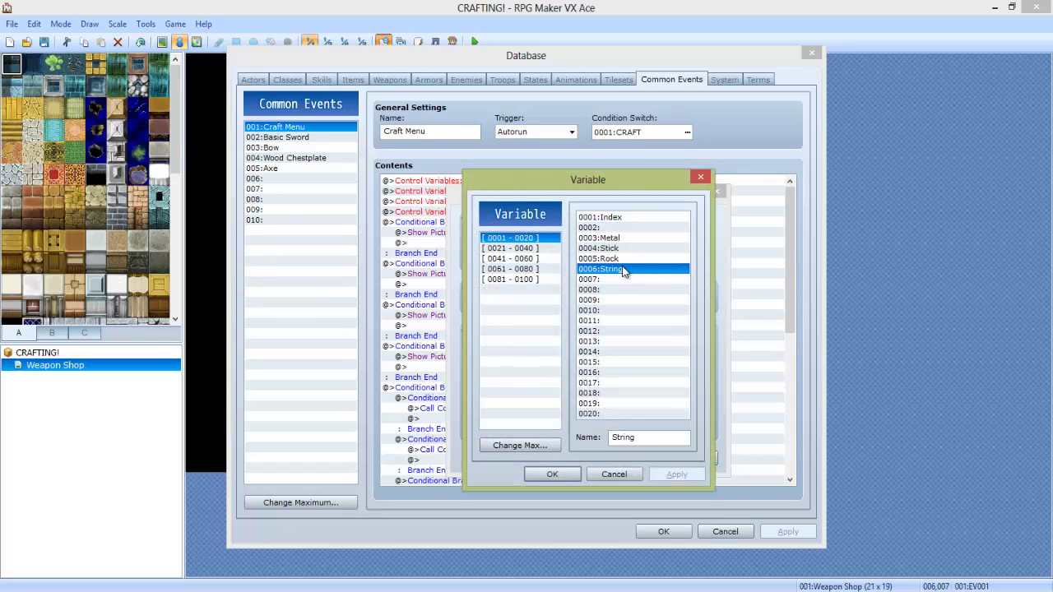
left_click(624, 479)
left_click_drag(567, 198, 667, 140)
left_click(565, 246)
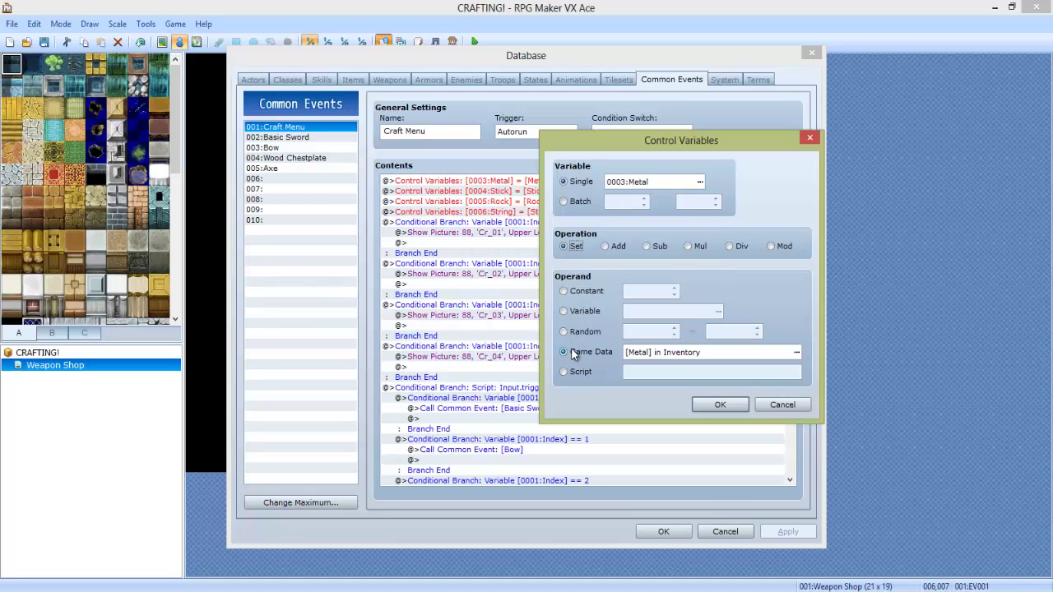
Inspect the Metal command's game data operand and its item choices, then close the command without changes
double_click(670, 351)
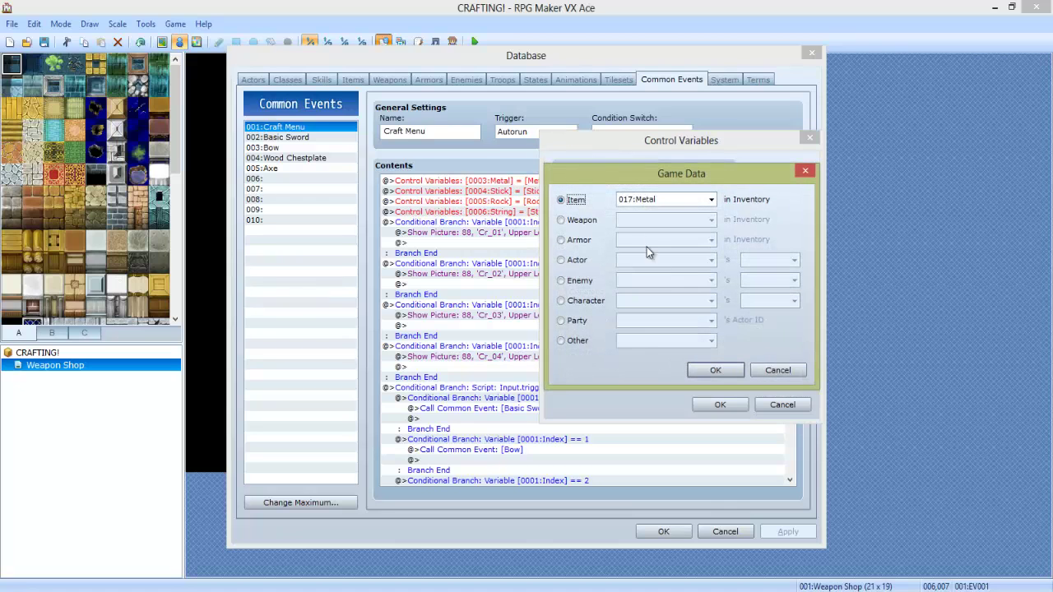
left_click(679, 202)
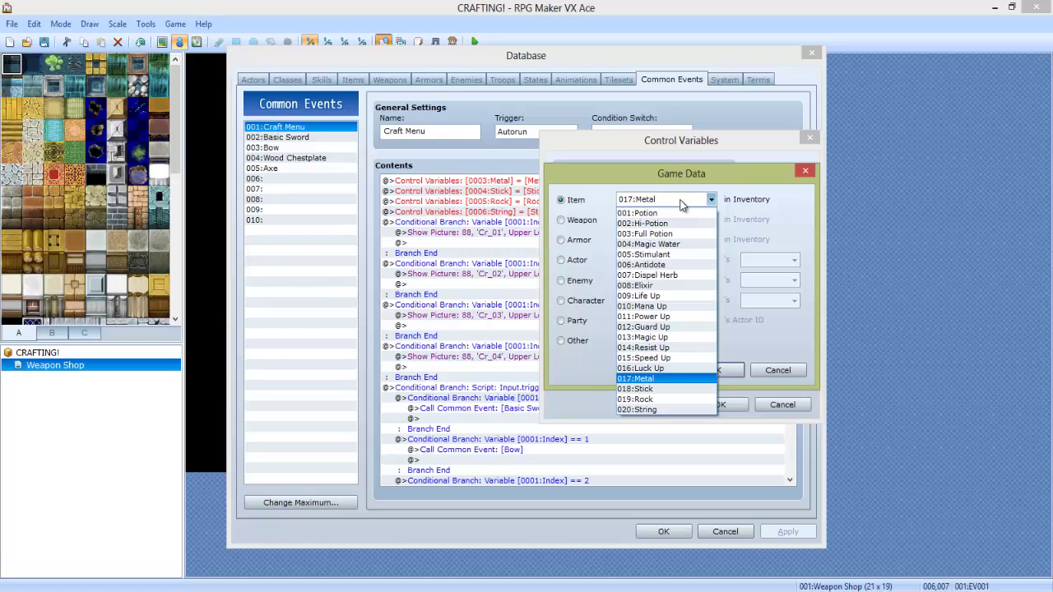
left_click(778, 205)
left_click(787, 372)
left_click(783, 405)
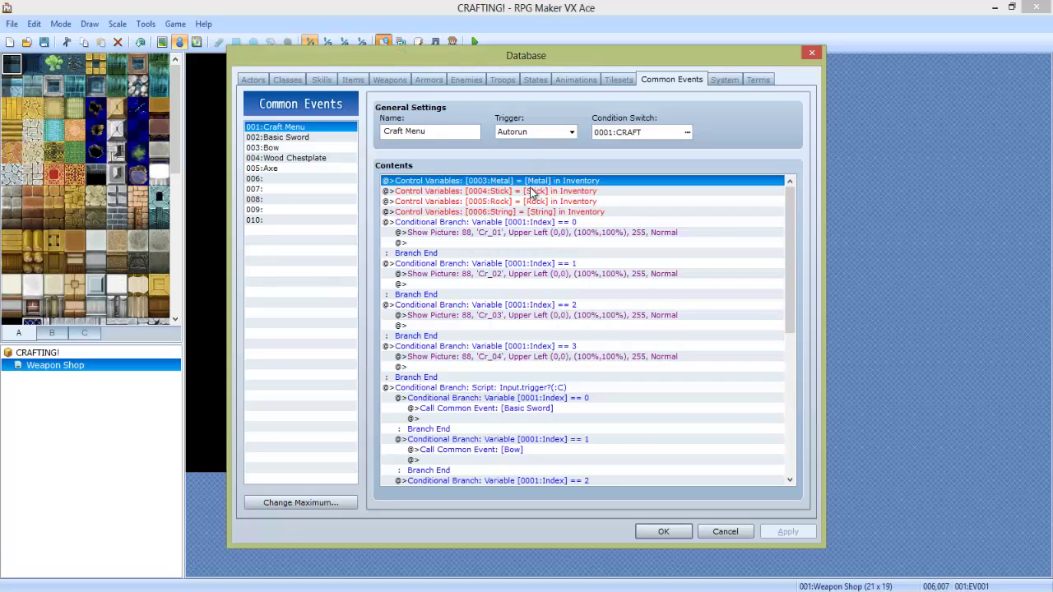
Go through the Control Variables commands for Stick, Rock and String in the Craft Menu event
left_click(546, 191)
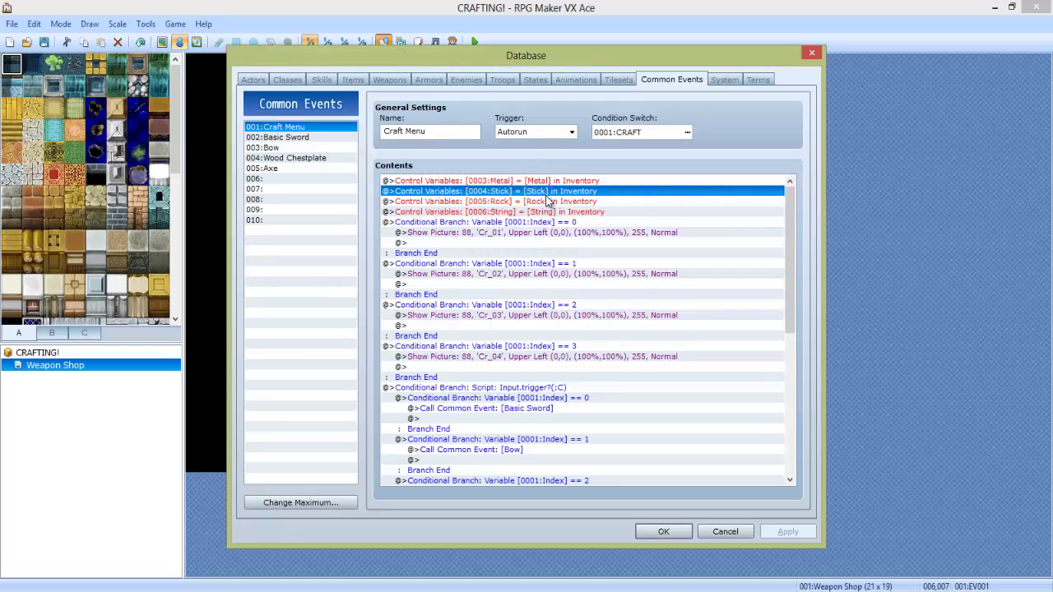
left_click(548, 202)
left_click(549, 213)
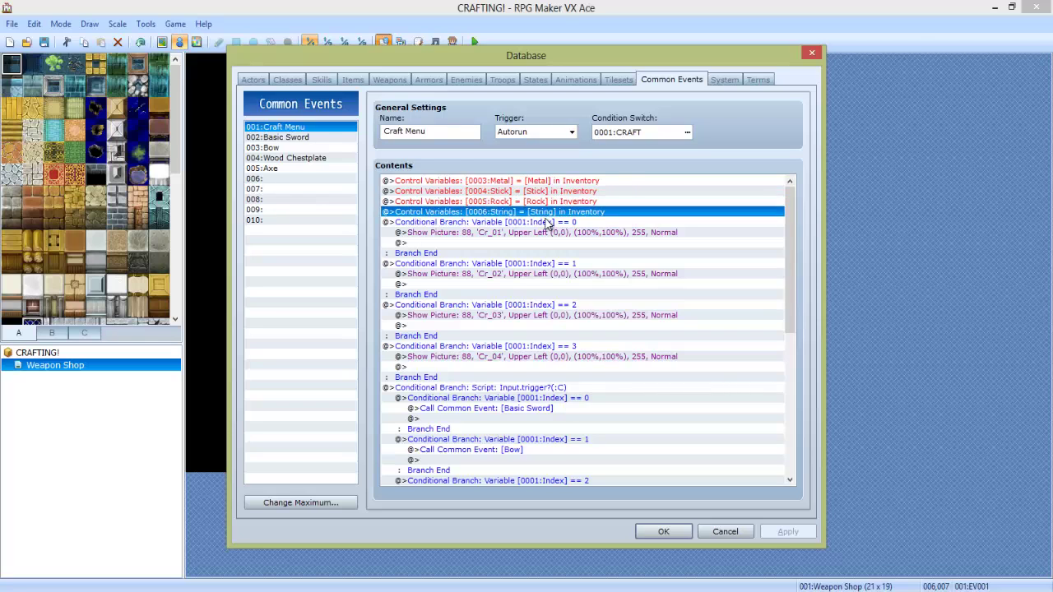
Inspect the first conditional branch's settings, checking the 0001:Index variable and the constant 0 comparison
left_click(547, 224)
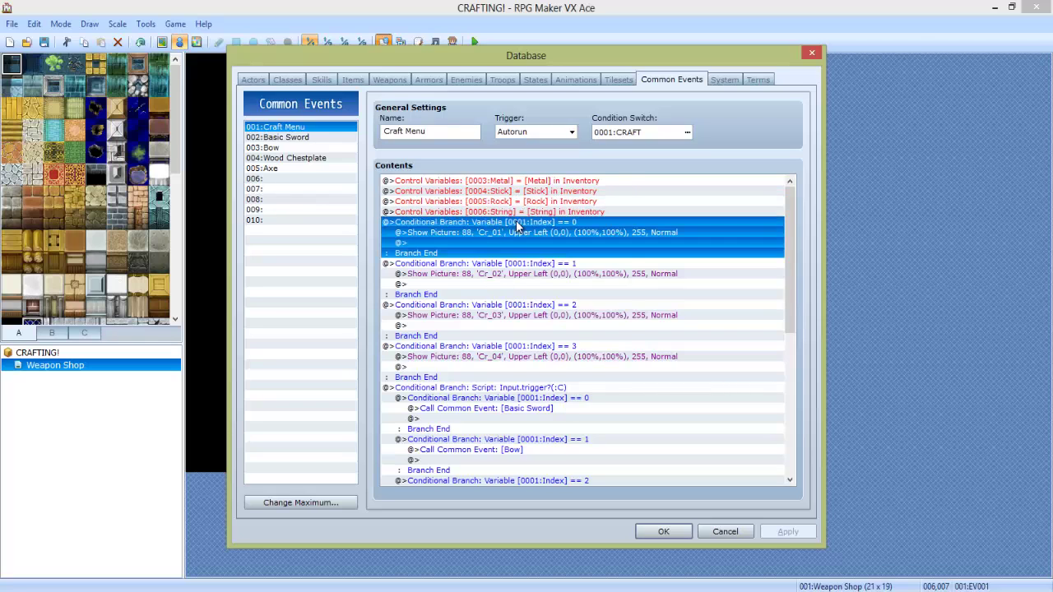
right_click(518, 228)
left_click(543, 243)
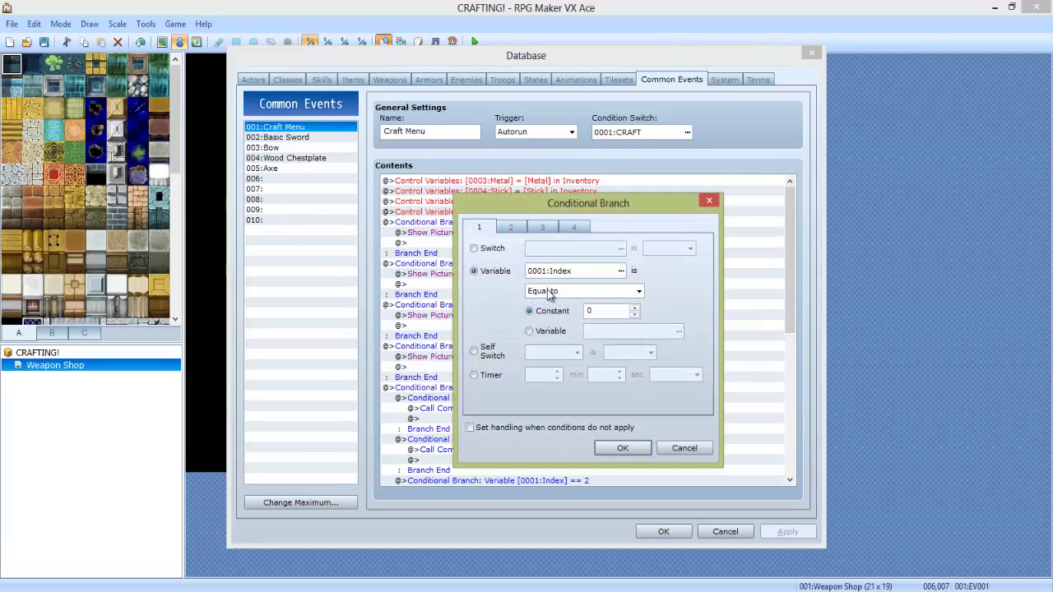
left_click(621, 270)
left_click(606, 219)
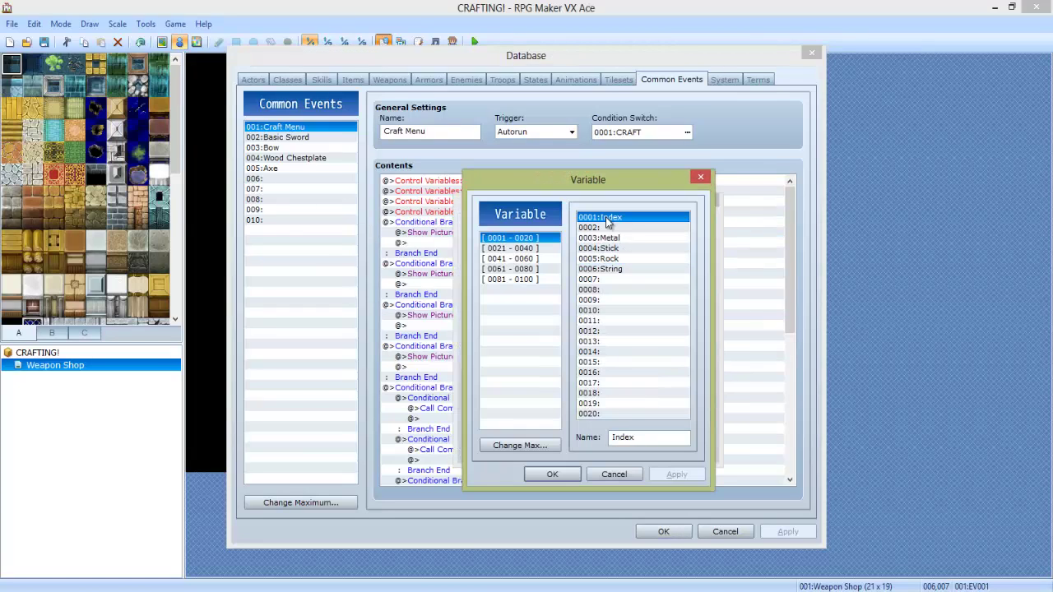
left_click(611, 475)
left_click(500, 275)
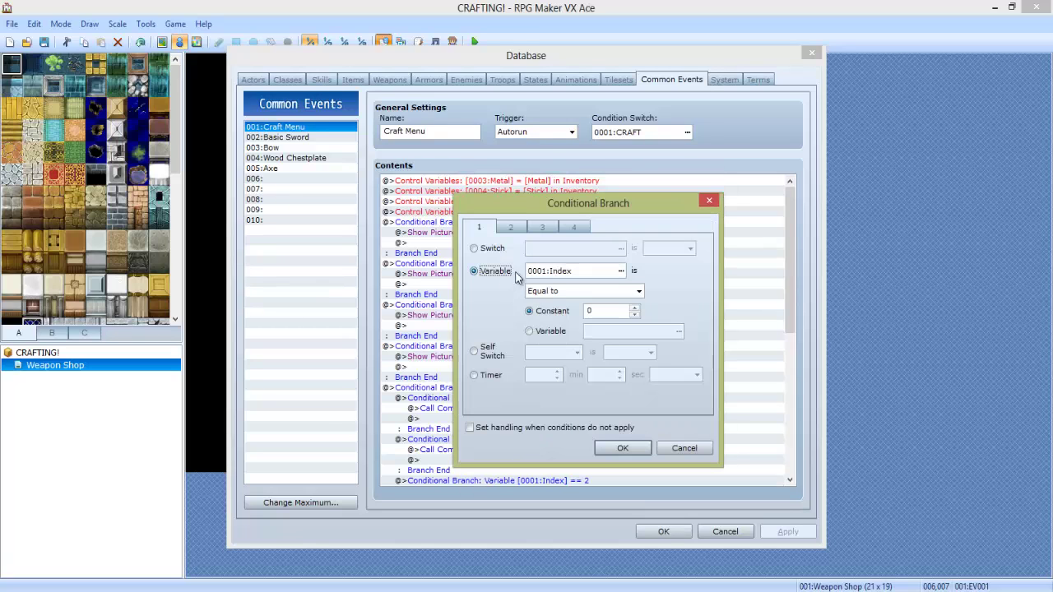
left_click(605, 310)
left_click(642, 449)
Inspect the first Show Picture command and preview its Cr_01 graphic, then close both dialogs without changes
left_click(512, 232)
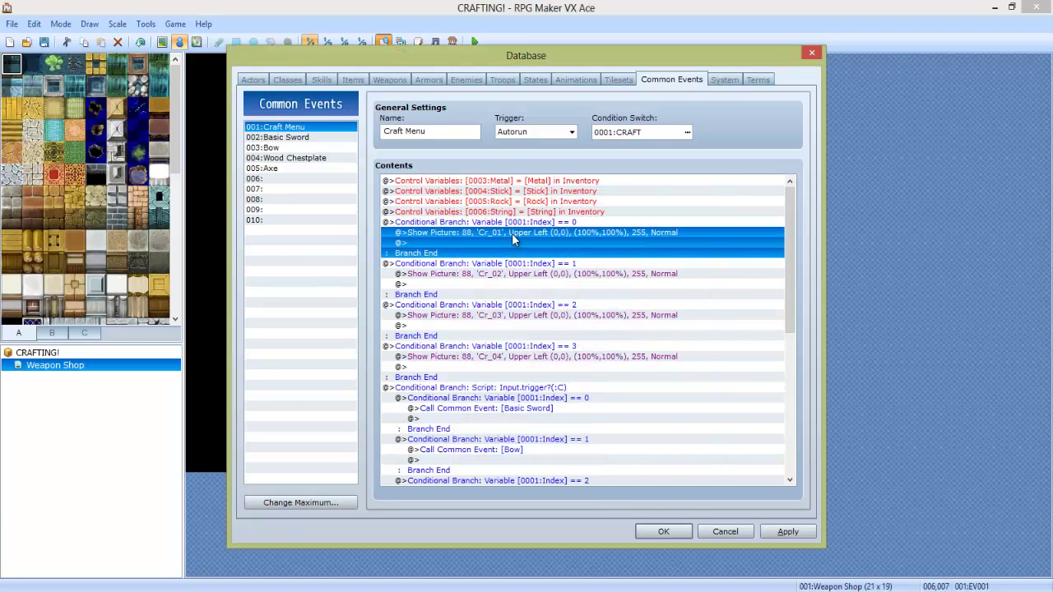
right_click(516, 232)
left_click(572, 252)
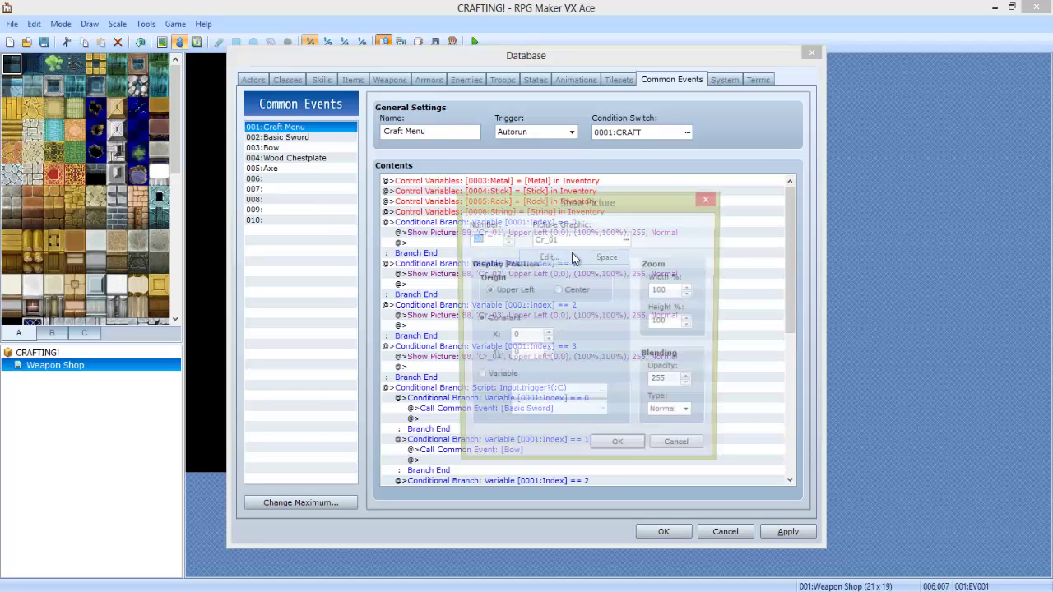
left_click(598, 240)
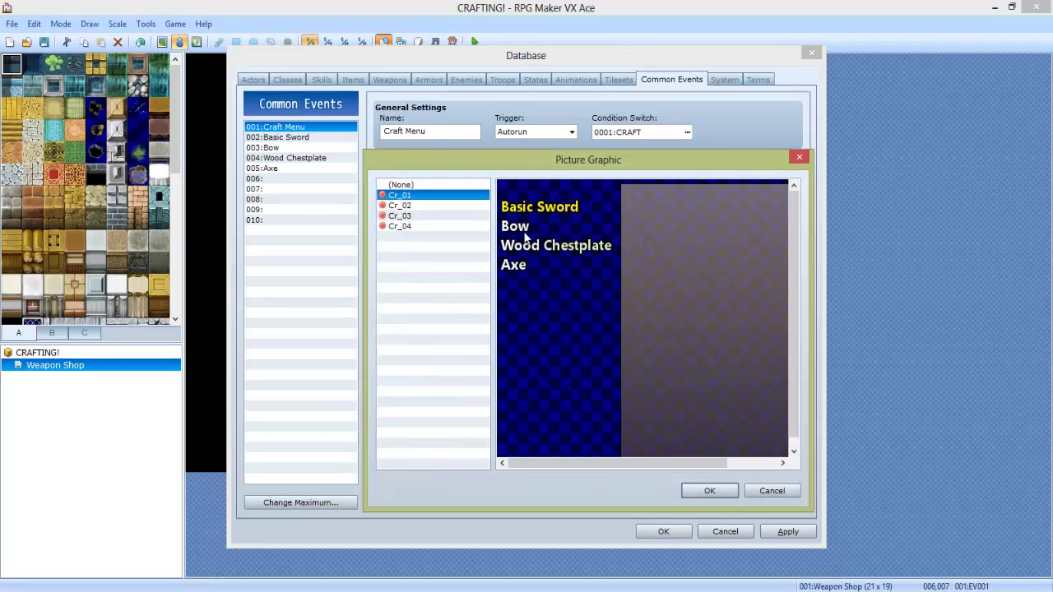
left_click(772, 492)
left_click(674, 449)
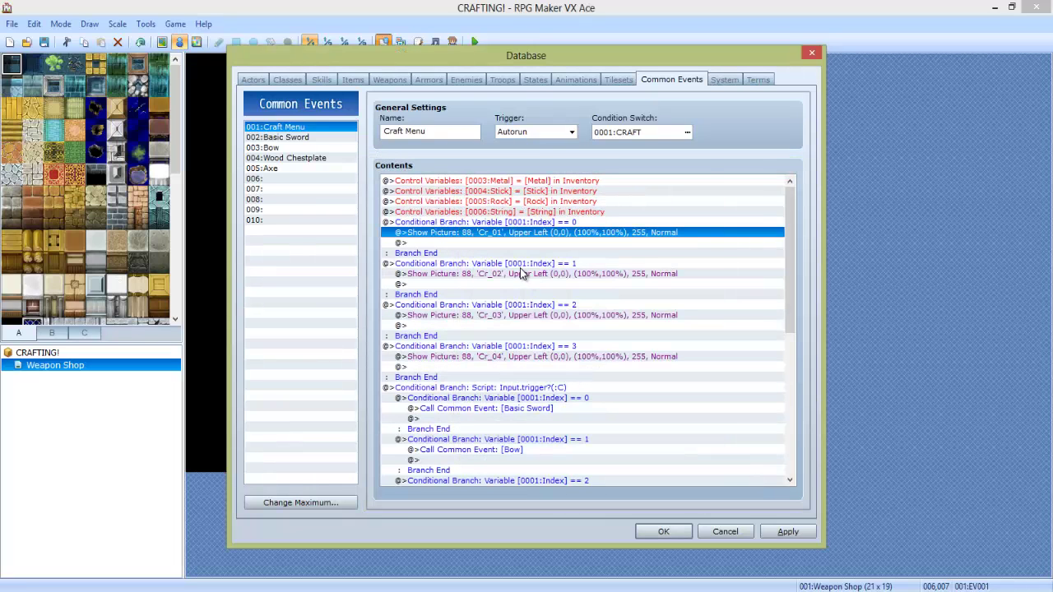
Go through the Show Picture commands Cr_02, Cr_03 and Cr_04 in the branches for Index 1, 2 and 3
left_click(515, 266)
left_click(517, 272)
right_click(517, 273)
left_click(543, 296)
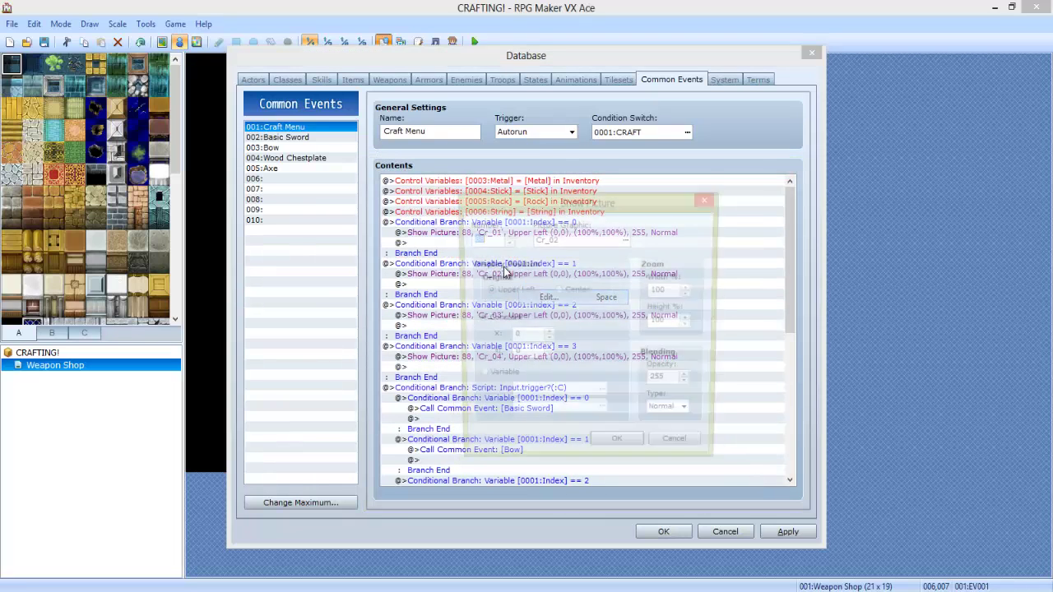
key("Escape")
left_click(550, 305)
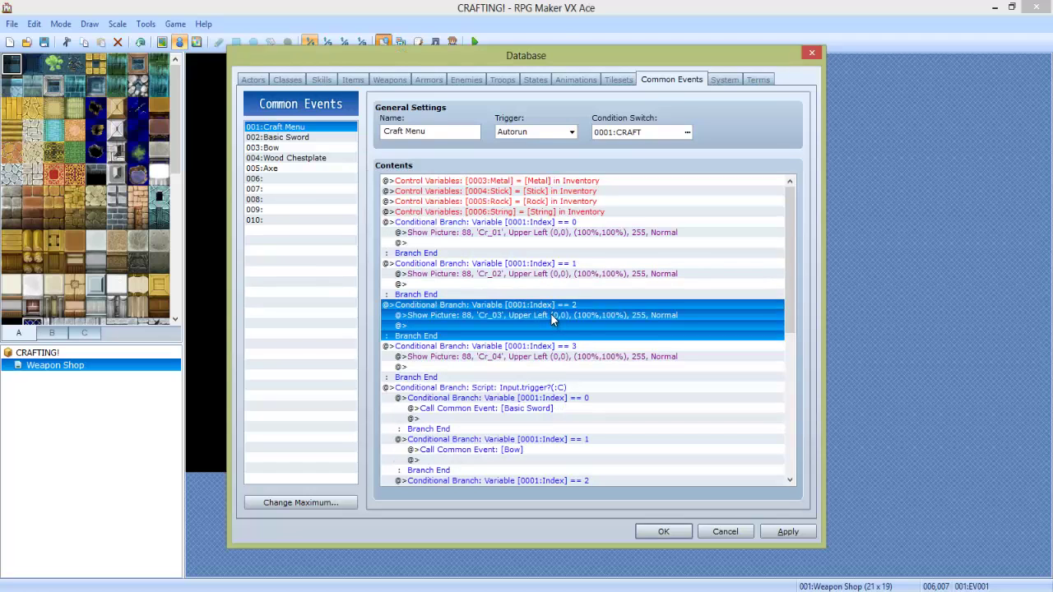
left_click(553, 316)
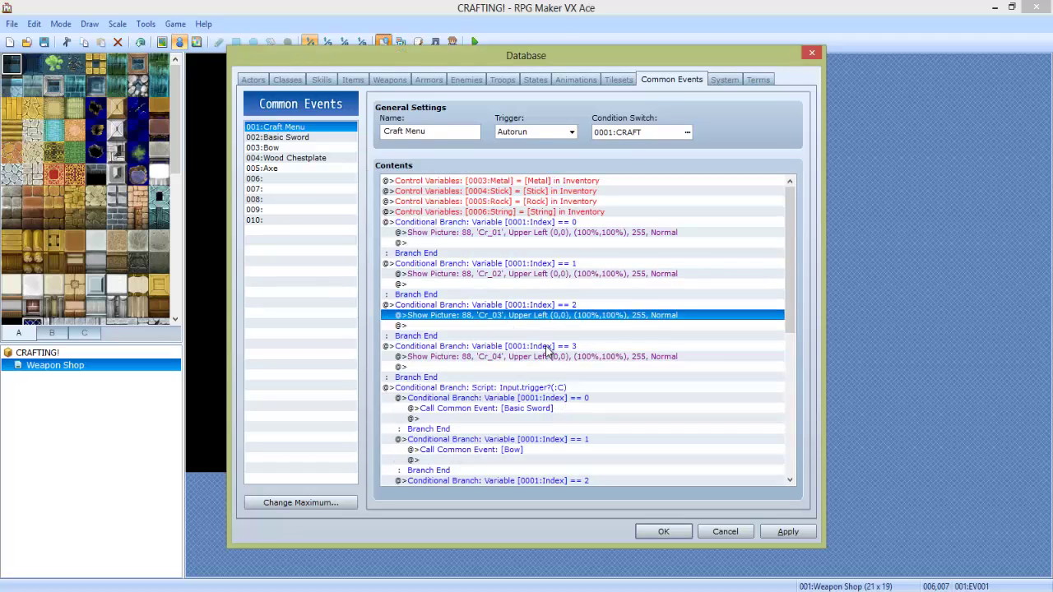
left_click(548, 347)
left_click(527, 356)
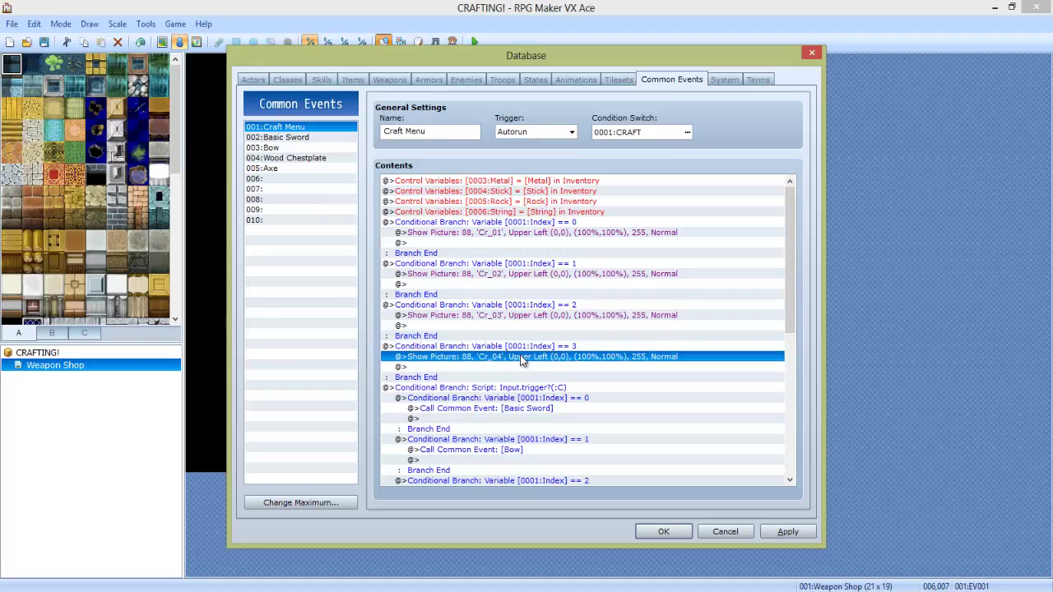
right_click(545, 223)
key("Escape")
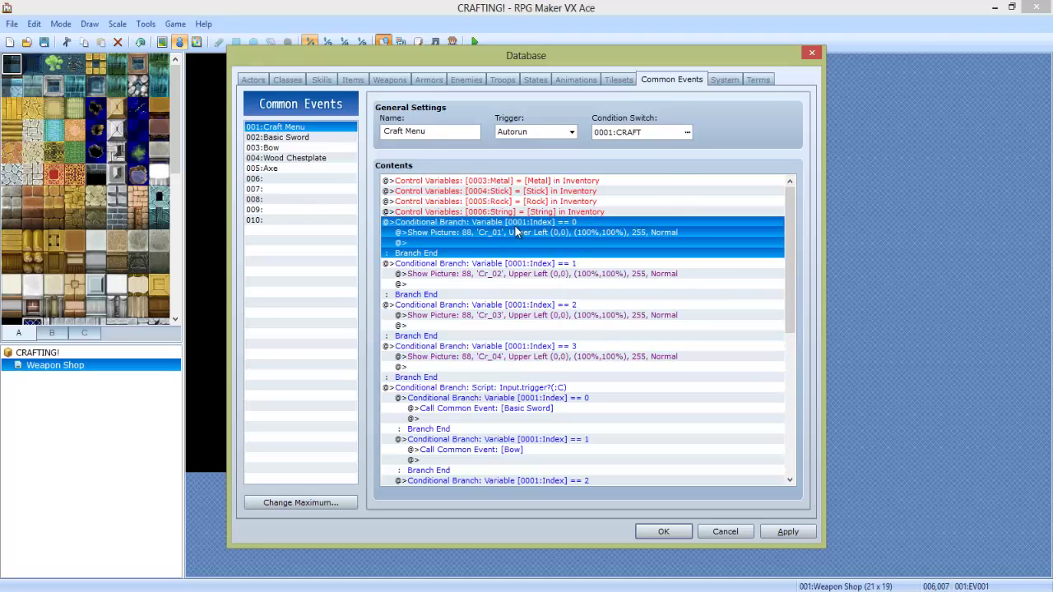
Inspect the script condition Input.trigger?(:C) of its conditional branch and close it without changes
scroll(543, 310, "down", 4)
left_click(450, 265)
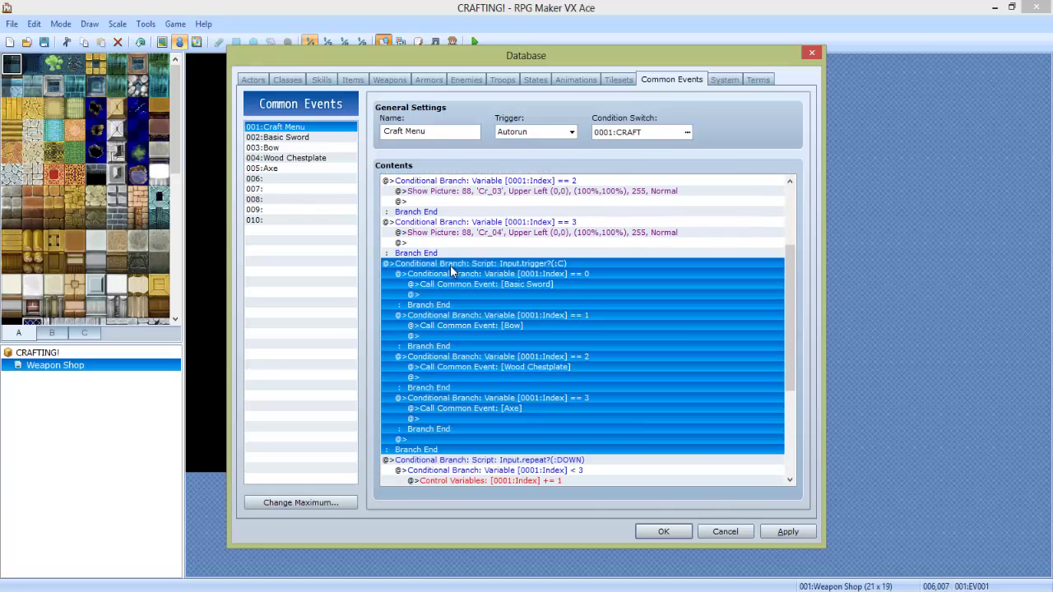
double_click(567, 264)
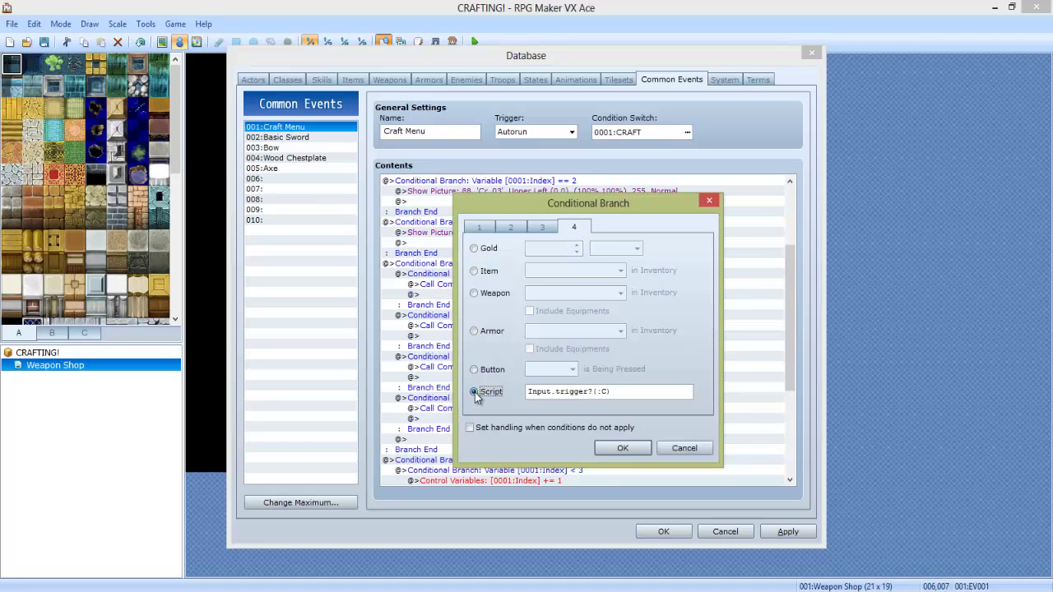
left_click(621, 391)
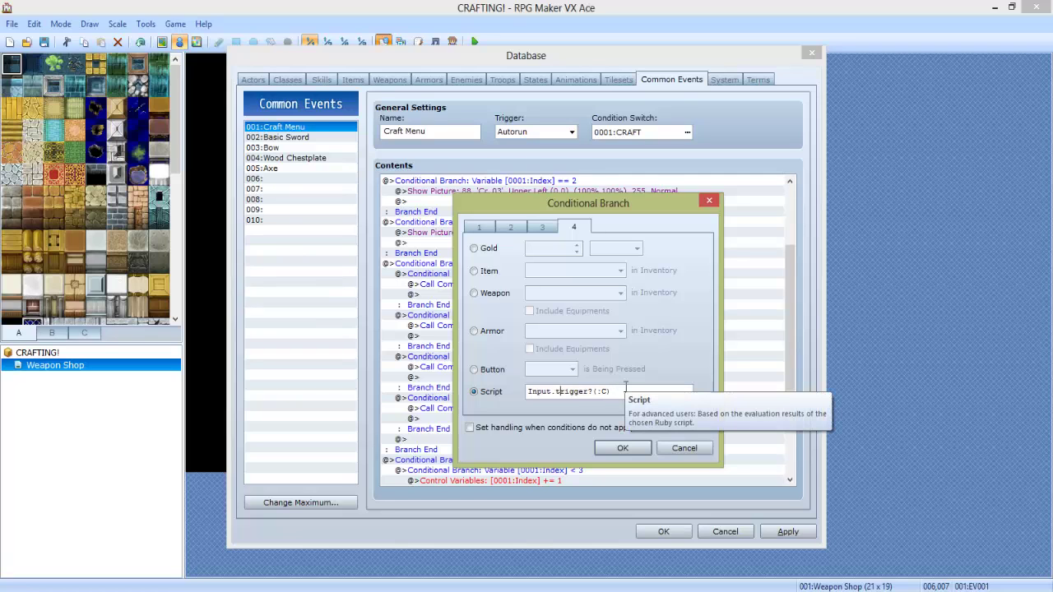
left_click(675, 448)
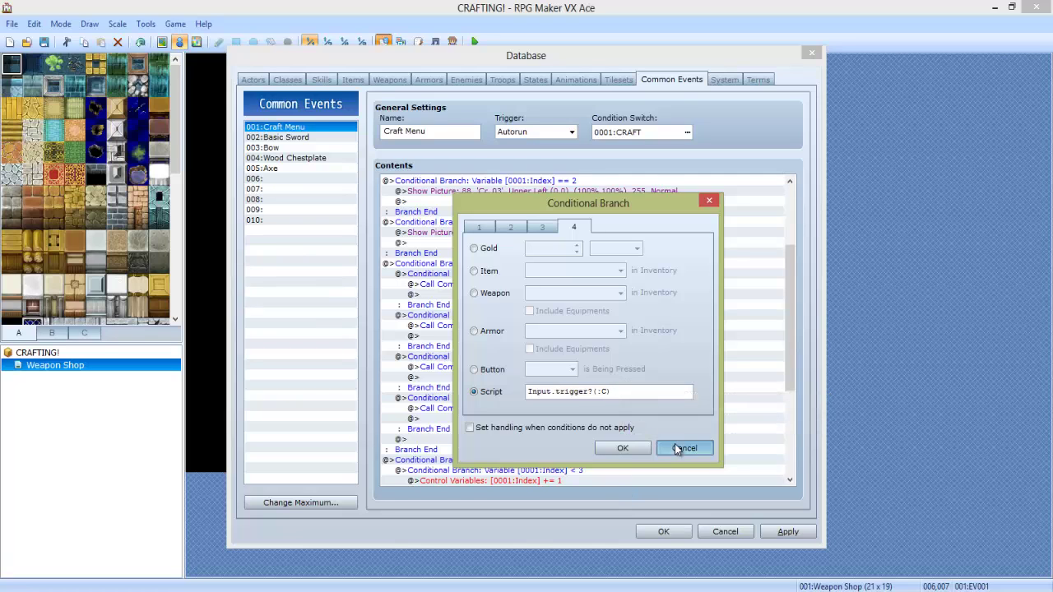
Go through the nested Index branches 0 to 3 and their calls to Basic Sword, Bow, Wood Chestplate and Axe
left_click(475, 276)
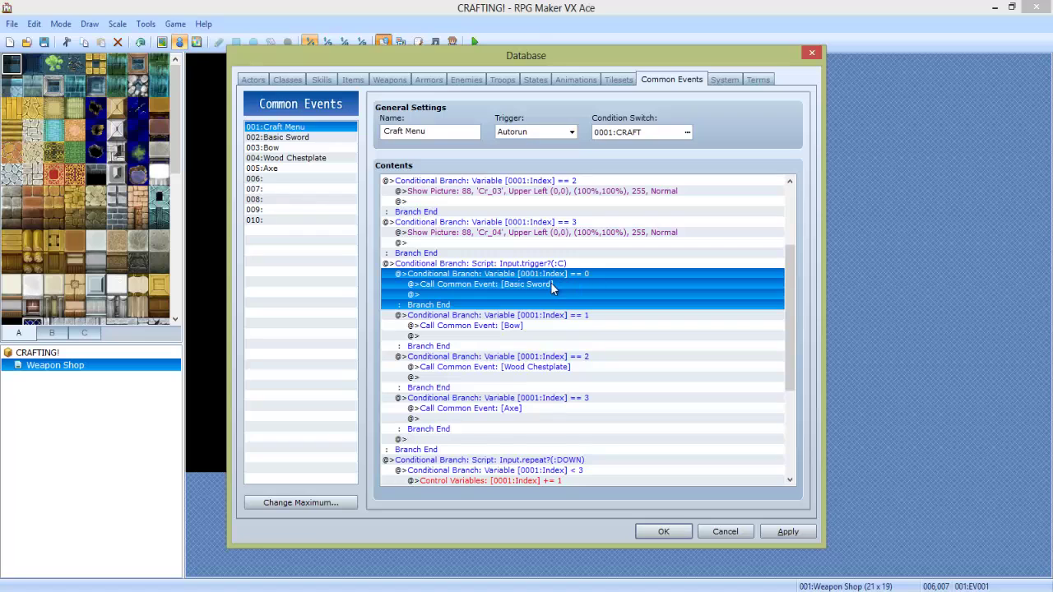
left_click(520, 285)
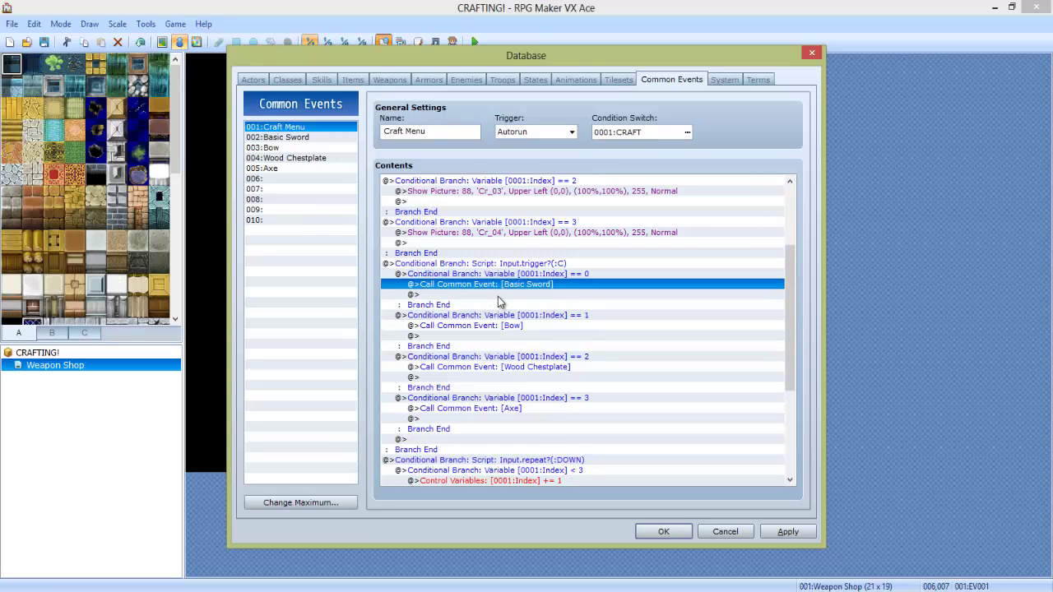
left_click(514, 329)
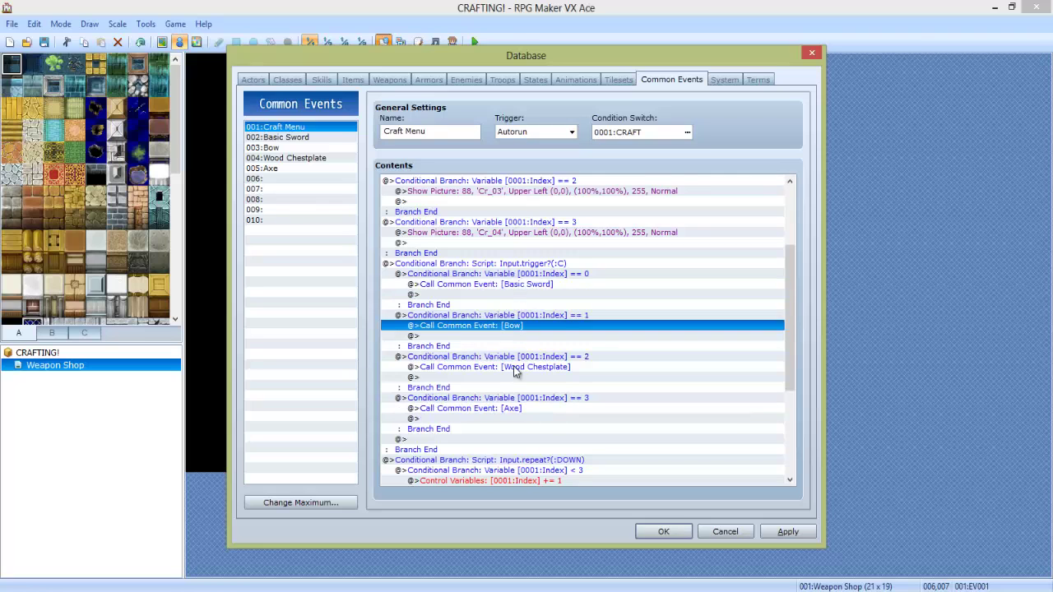
left_click(514, 368)
left_click(511, 408)
left_click(519, 399)
left_click(590, 359)
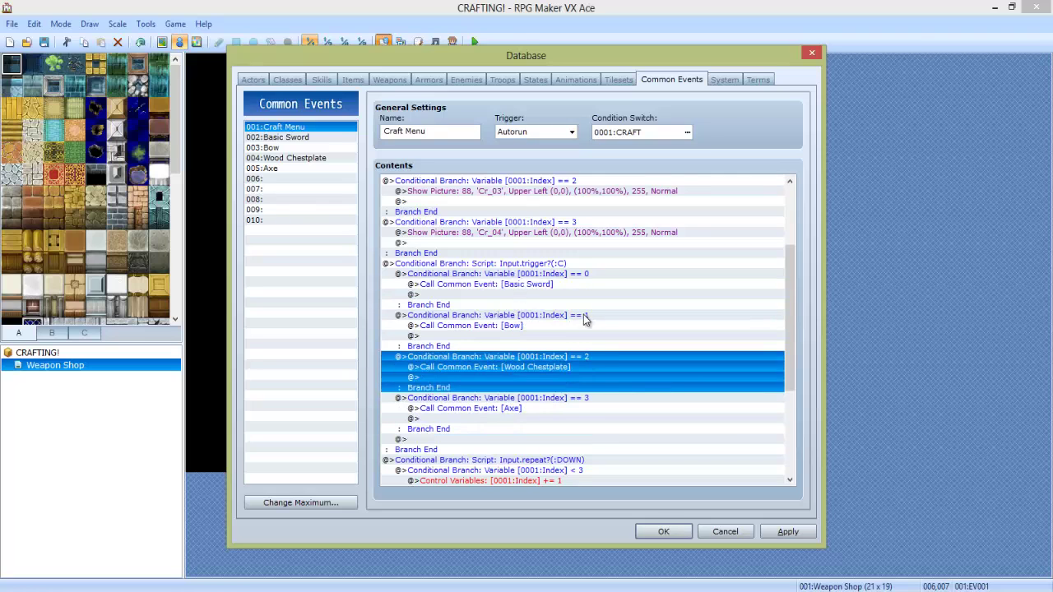
left_click(584, 317)
left_click(580, 276)
left_click(578, 318)
left_click(575, 369)
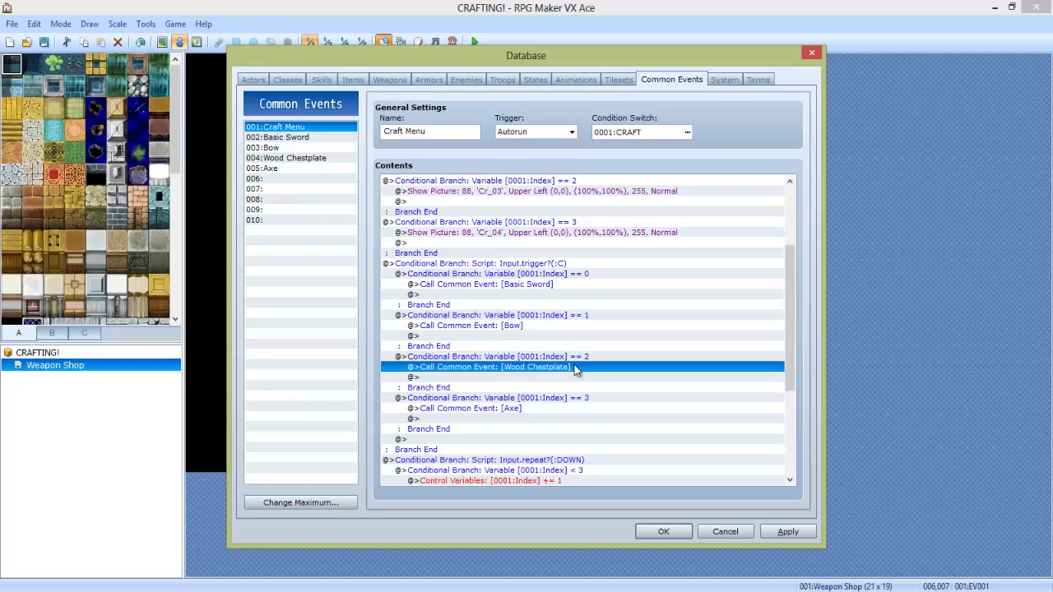
left_click(573, 387)
left_click(574, 407)
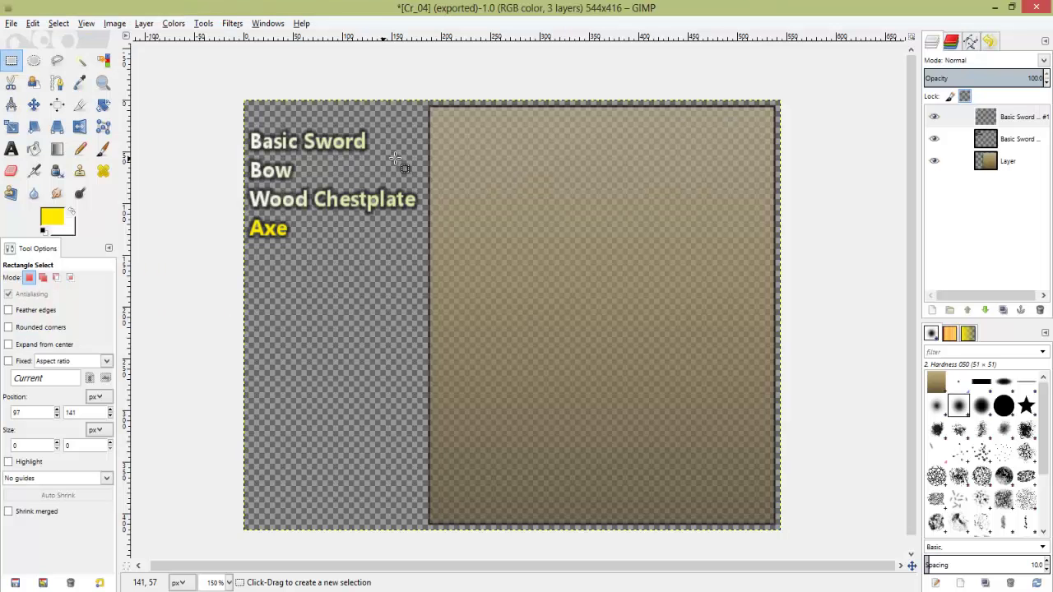
Switch to GIMP, outline the Basic Sword label in the Cr_04 image with a rectangle about 169 × 47 px, and clear the selection
left_click_drag(400, 165, 235, 108)
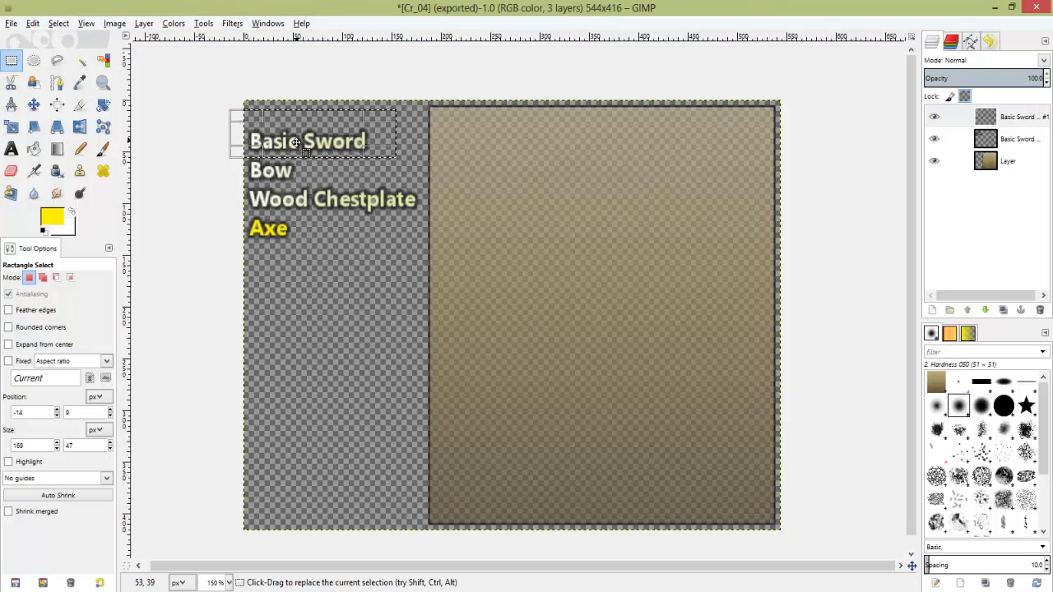
left_click(306, 184)
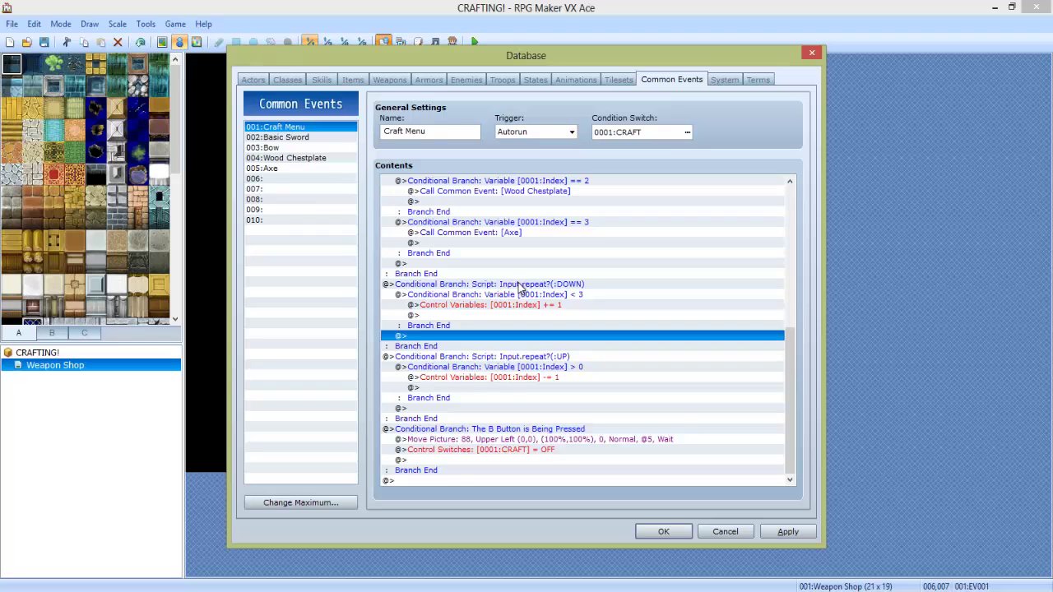
Switch back to RPG Maker VX Ace and inspect the Input.repeat?(:DOWN) script condition of its conditional branch
right_click(521, 287)
left_click(542, 304)
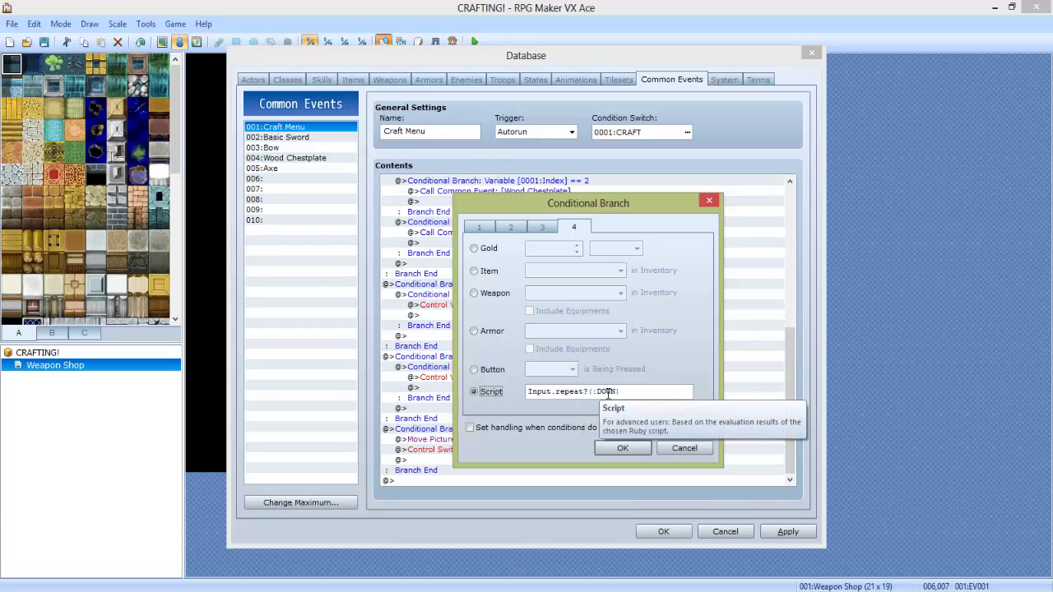
double_click(617, 392)
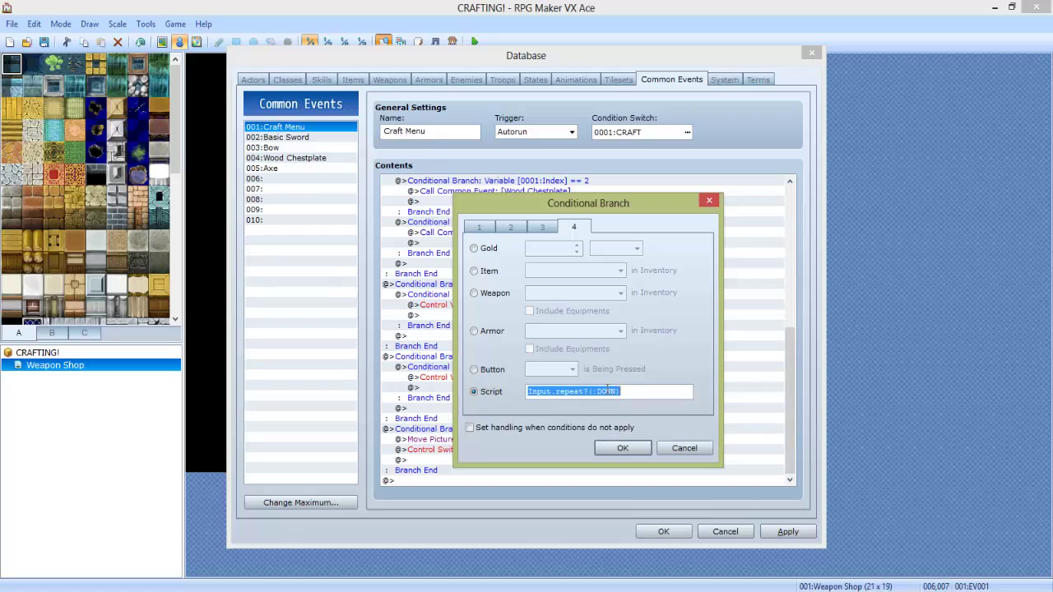
left_click(605, 391)
left_click(634, 391)
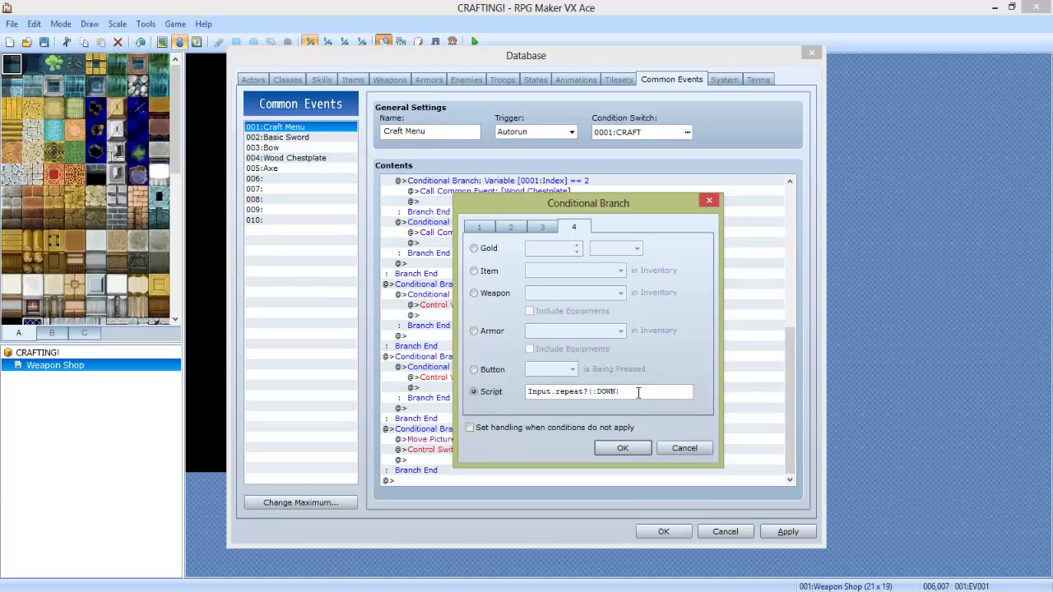
key("Return")
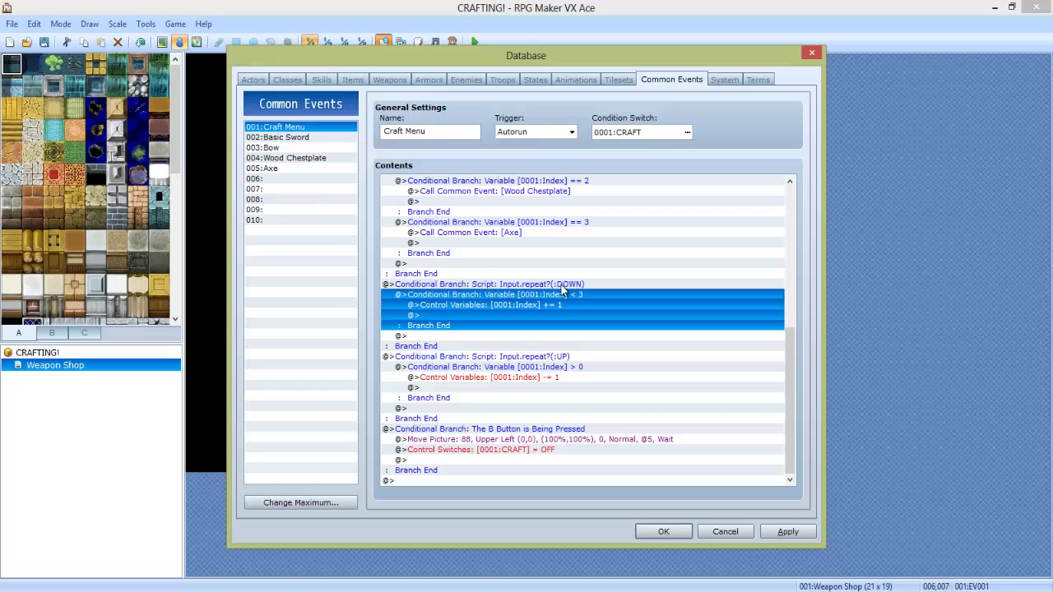
Inspect the nested branch under the DOWN condition, checking that 0001:Index is compared as less than constant 3
right_click(557, 294)
left_click(580, 315)
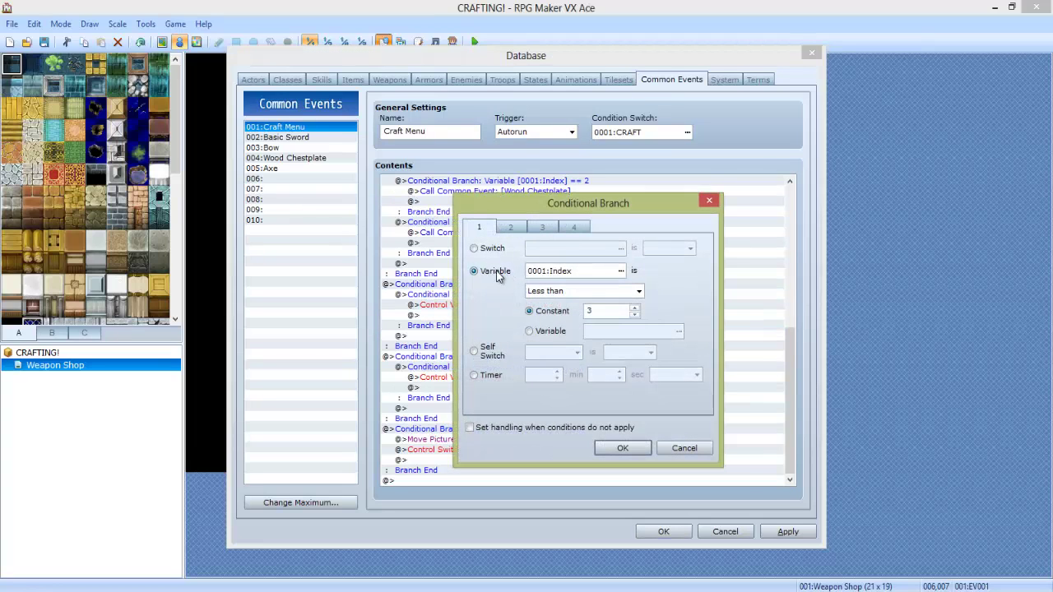
left_click(558, 275)
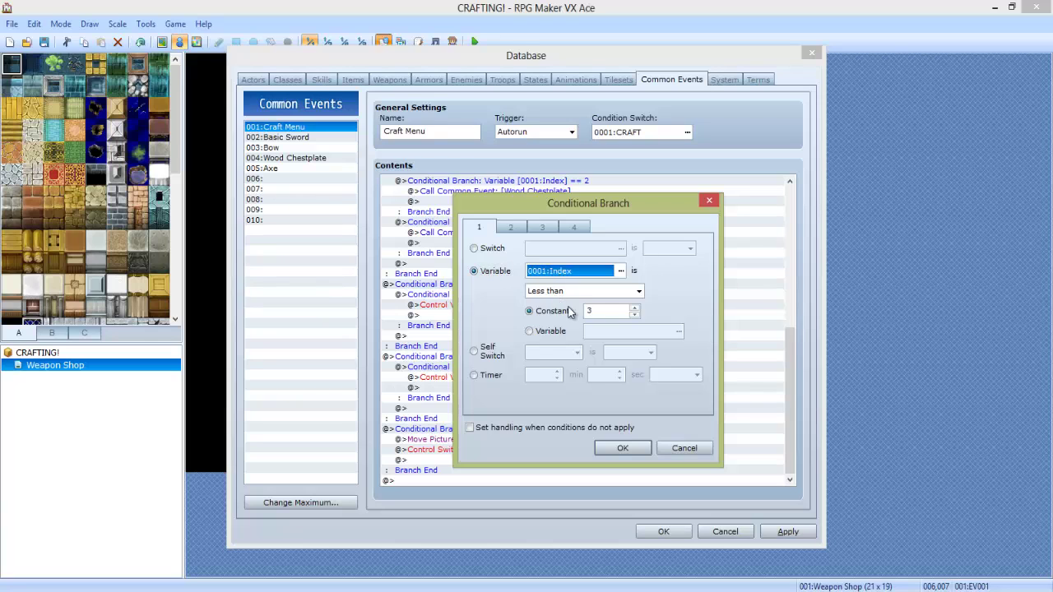
left_click(627, 451)
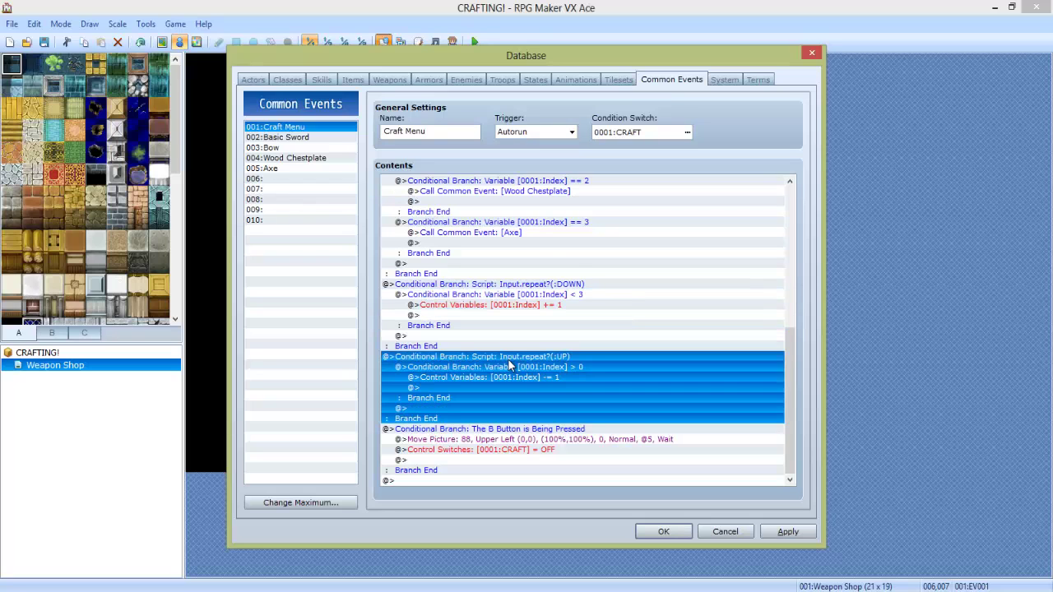
Inspect the Input.repeat?(:UP) script condition of its conditional branch and close it without changes
right_click(541, 358)
left_click(561, 381)
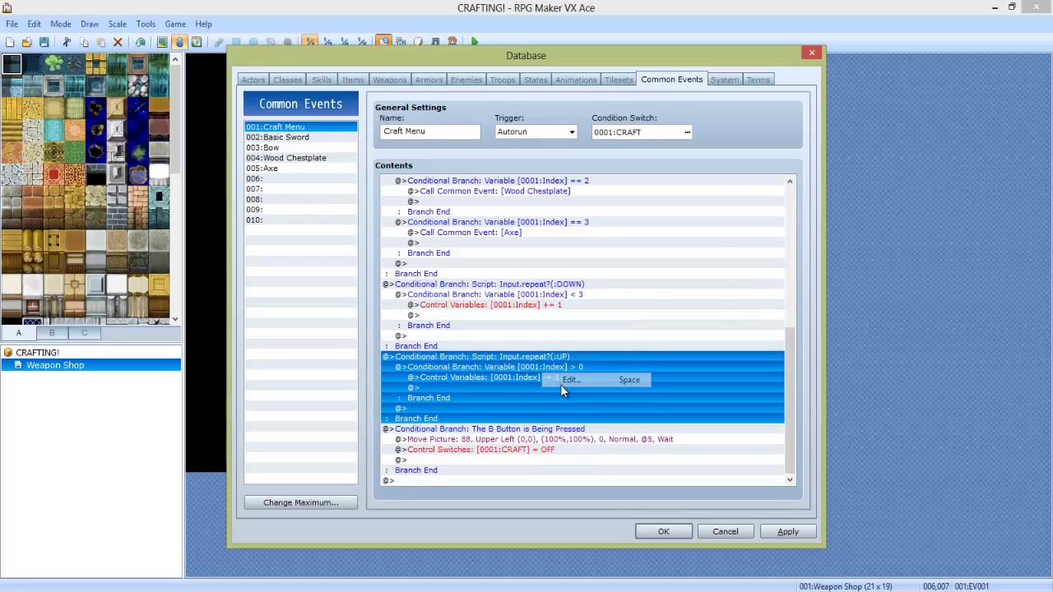
double_click(604, 392)
left_click(603, 391)
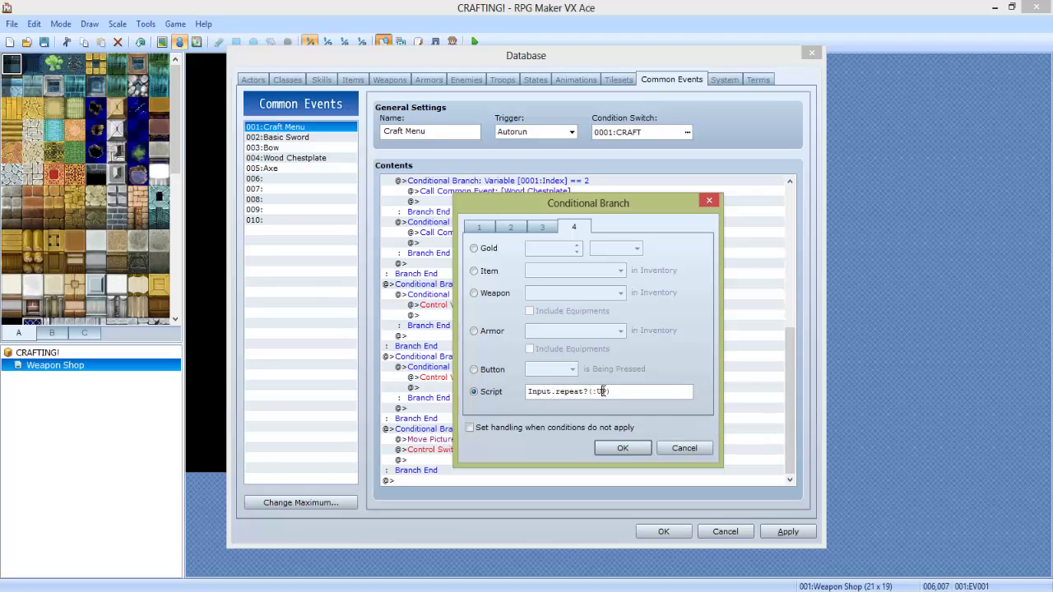
left_click(685, 449)
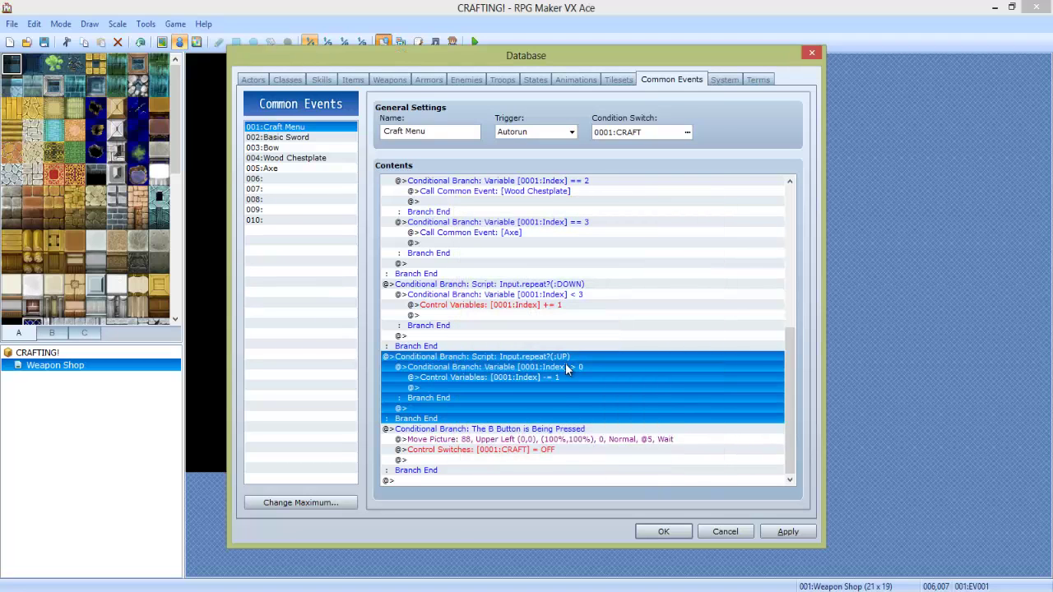
Inspect the nested branch under the UP condition, checking the 0001:Index greater than constant 0 comparison, and cancel the dialog
right_click(567, 365)
left_click(590, 388)
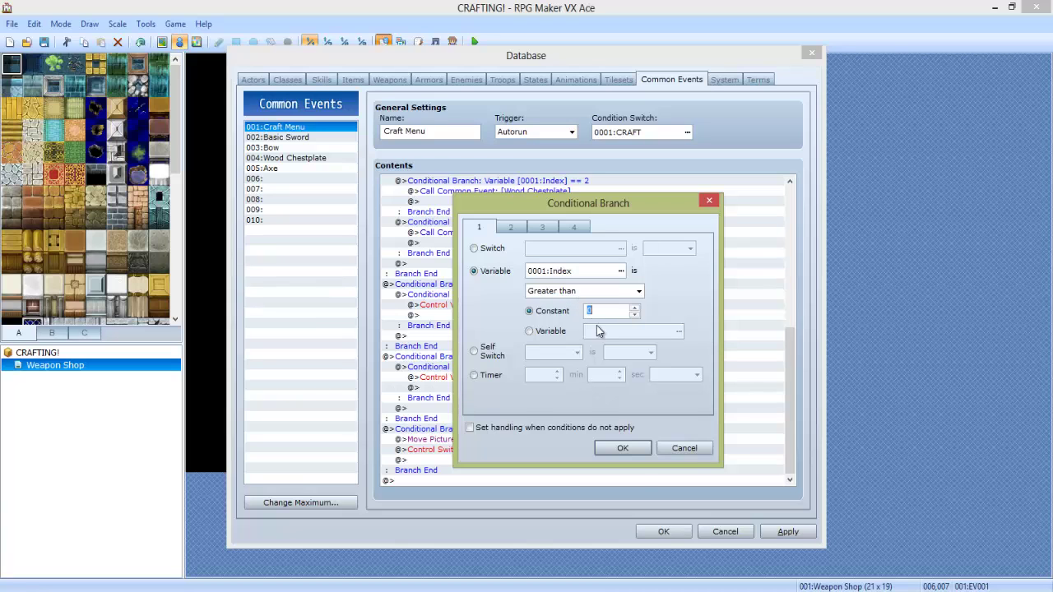
left_click(687, 449)
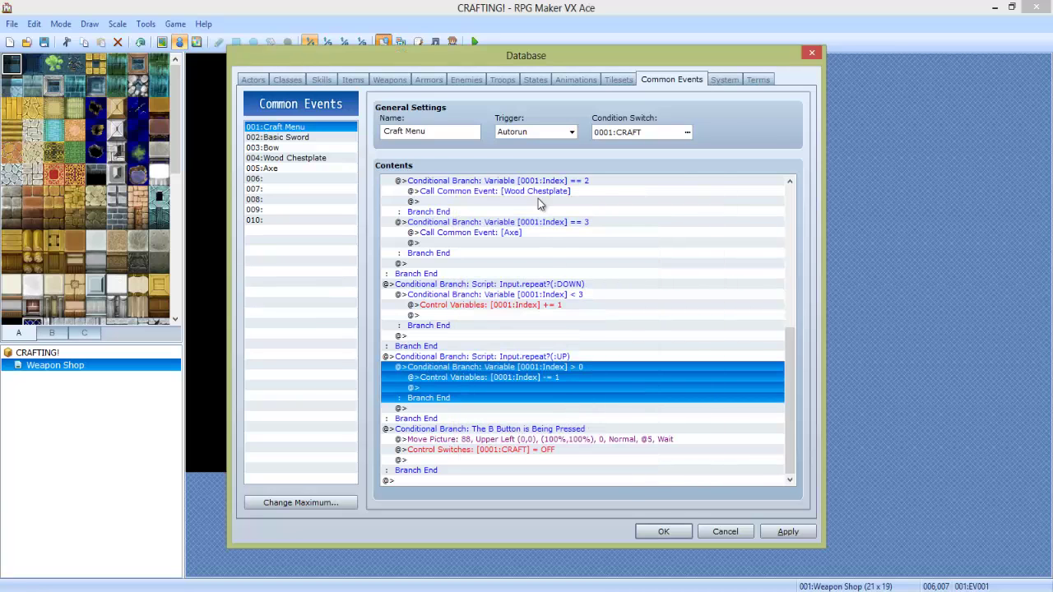
Inspect the B button condition of the last conditional branch in the Craft Menu event and close it without changes
left_click(460, 432)
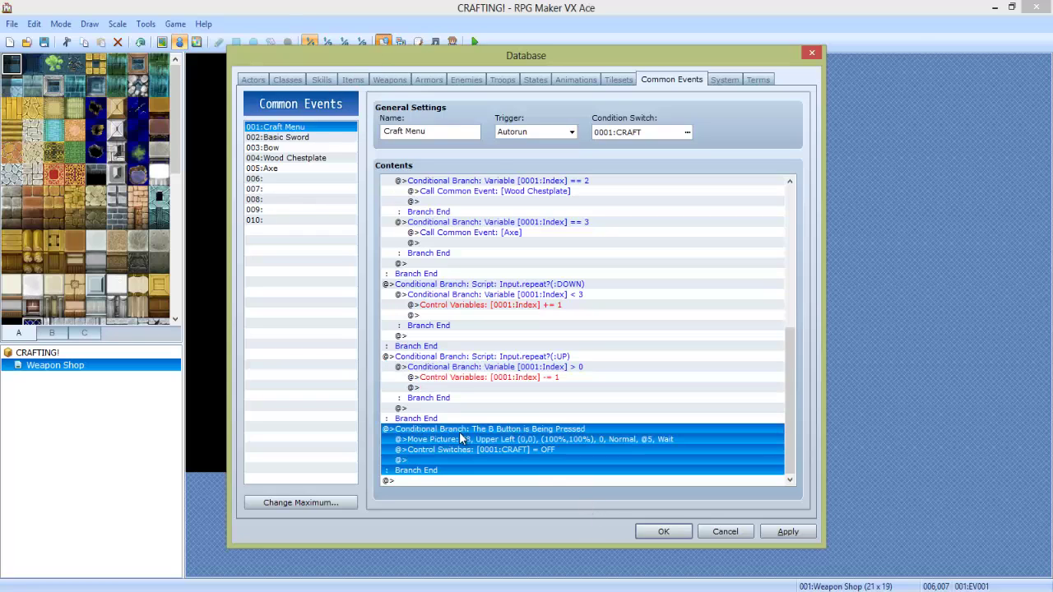
right_click(519, 436)
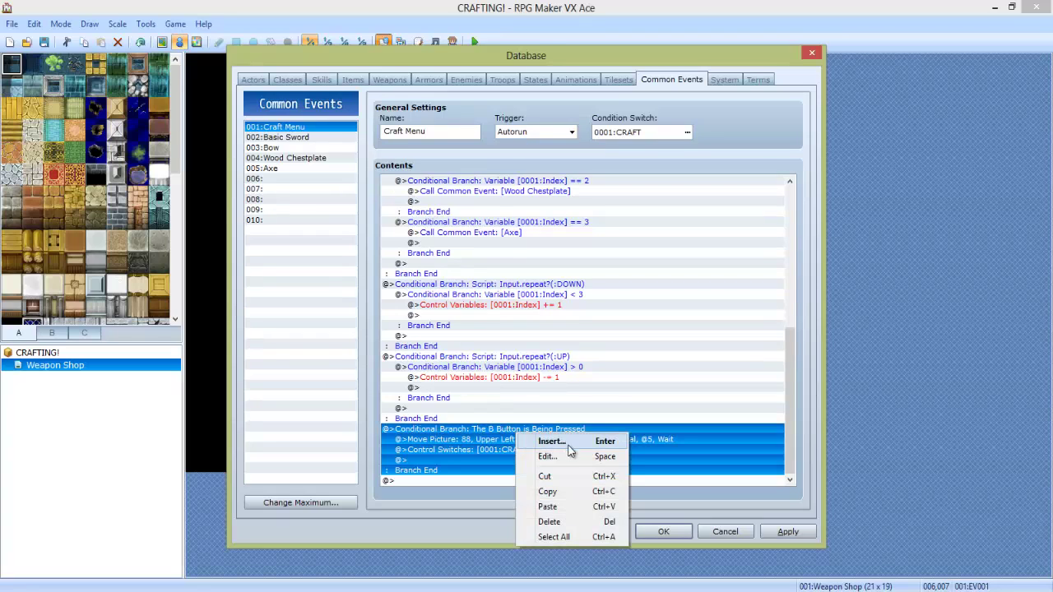
left_click(576, 456)
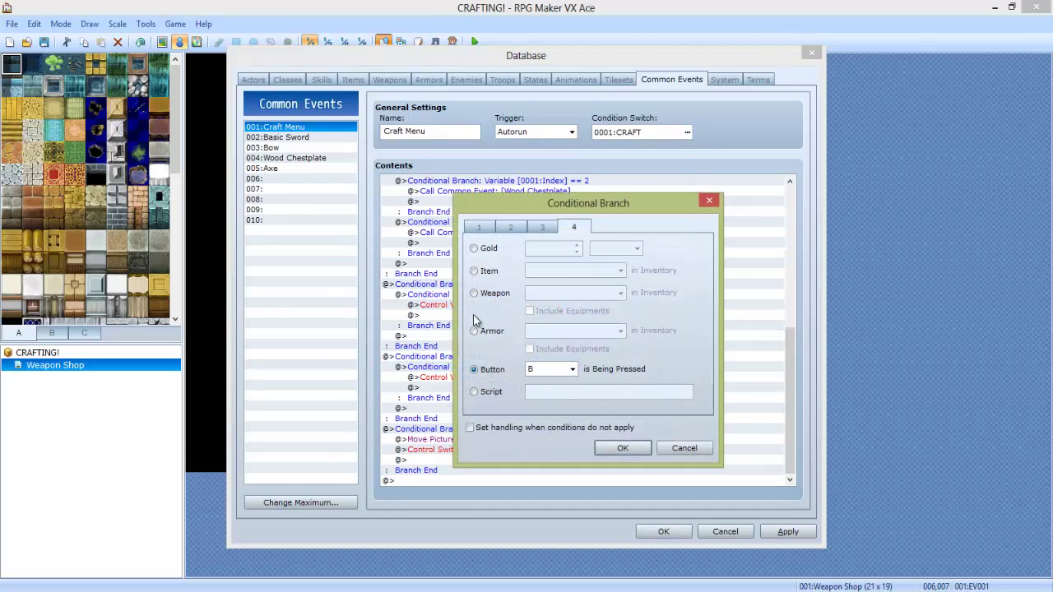
left_click(476, 369)
left_click(683, 448)
Inspect the settings of the Move Picture command inside the B button branch
left_click(485, 440)
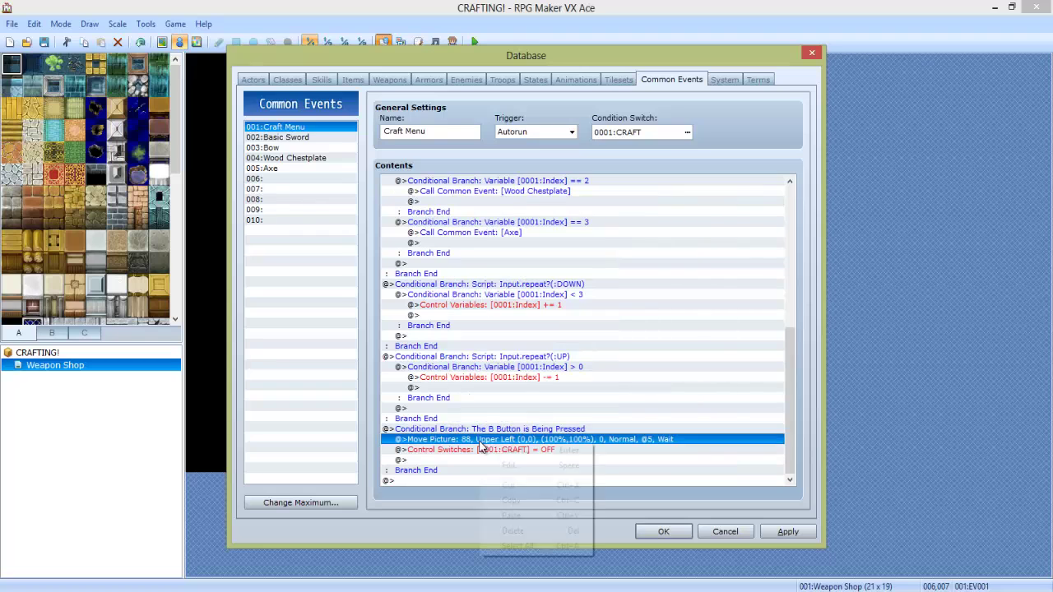
right_click(527, 441)
left_click(547, 466)
left_click_drag(496, 179, 615, 148)
left_click(615, 183)
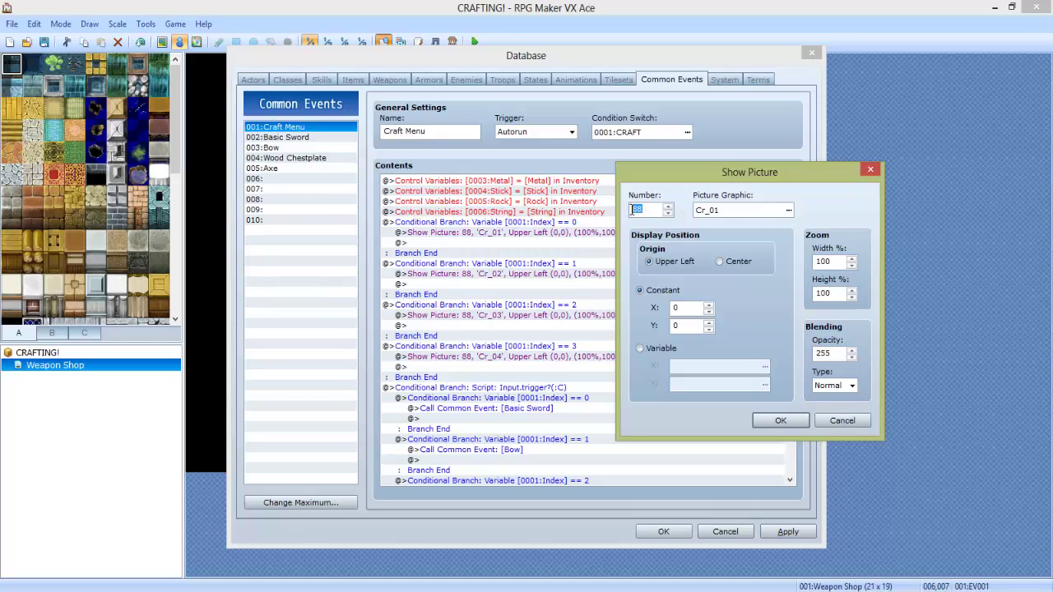
Inspect the picture number and graphic of the Show Picture command for Index 0, cancel, and compare the Show Picture commands for the other indexes
left_click_drag(640, 205, 606, 205)
left_click(723, 212)
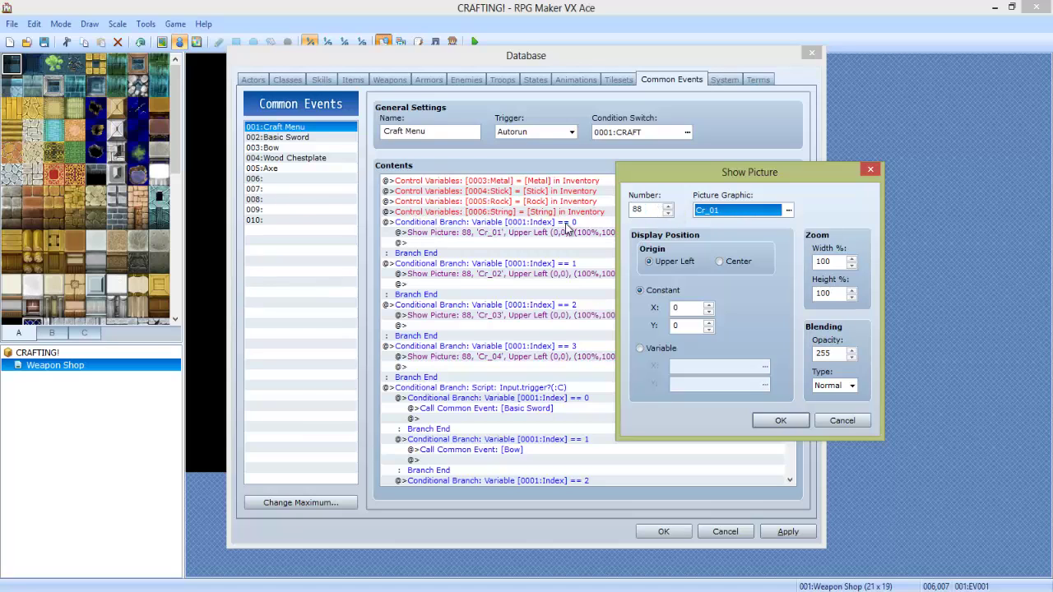
left_click(643, 211)
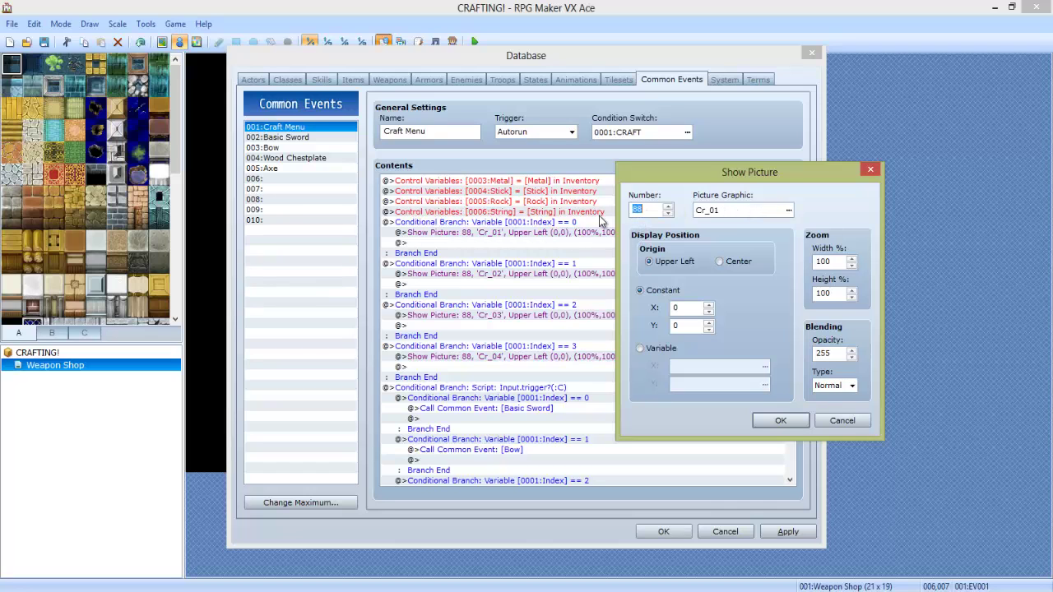
left_click(821, 421)
left_click(502, 275)
left_click(498, 317)
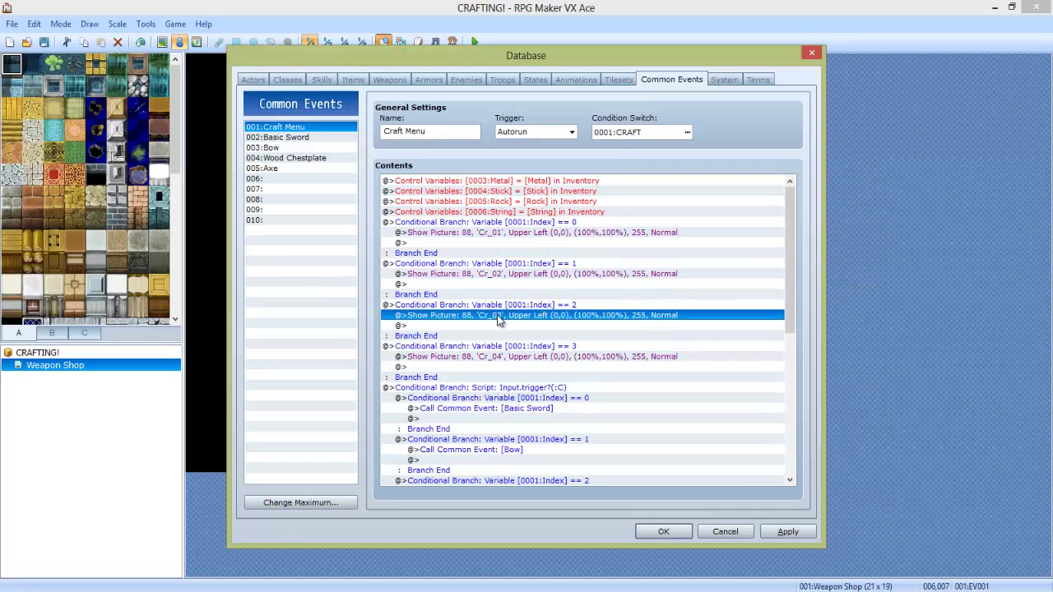
left_click(498, 364)
left_click(496, 360)
Recheck the Move Picture command in the B button branch, and compare the CRAFT switch command with the event's condition switch
scroll(497, 360, "down", 10)
right_click(519, 442)
left_click(565, 465)
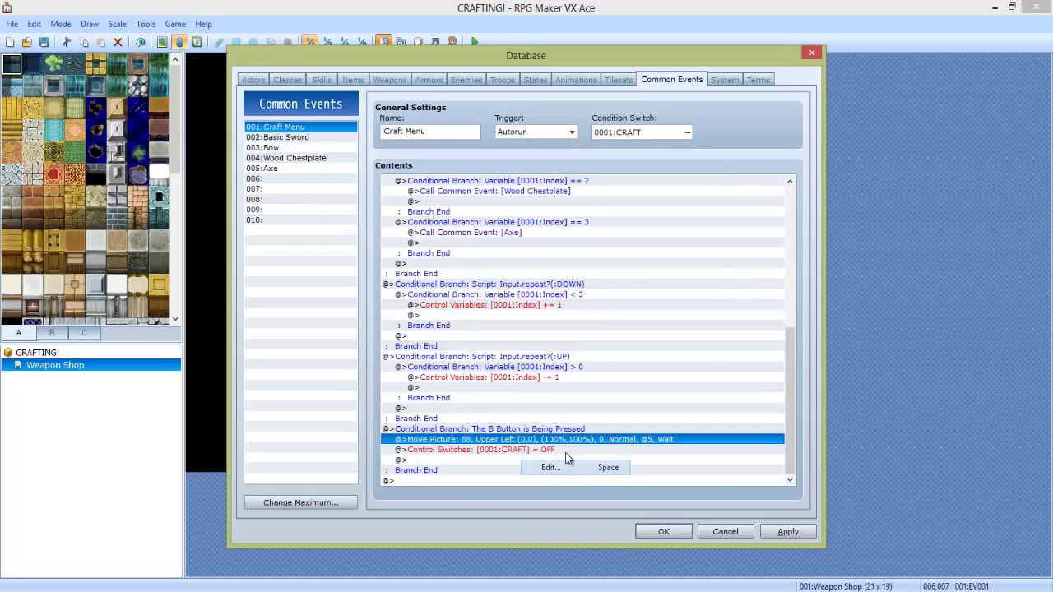
left_click(679, 470)
left_click(481, 451)
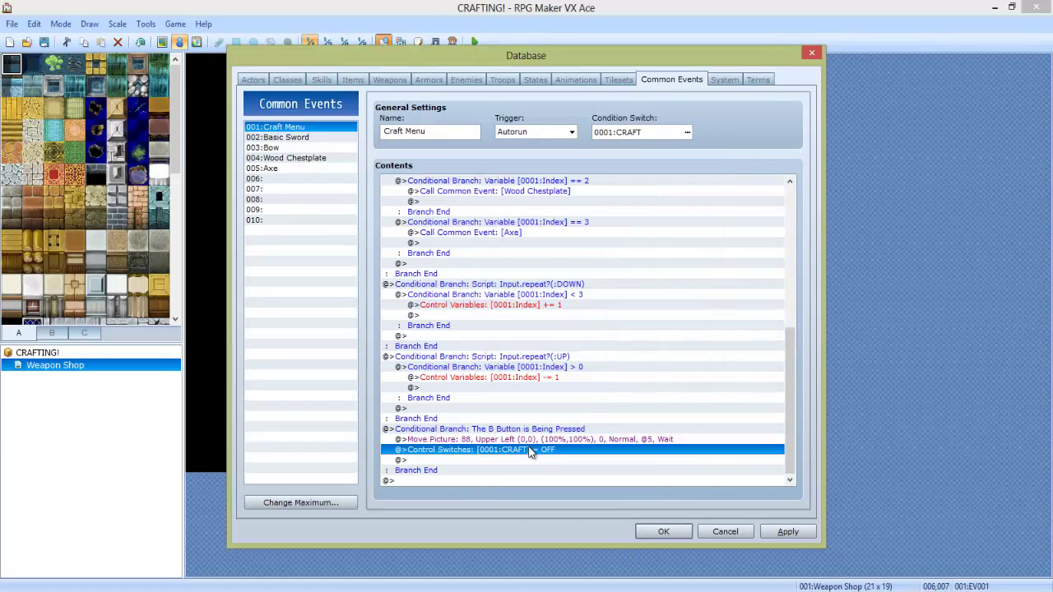
left_click(632, 132)
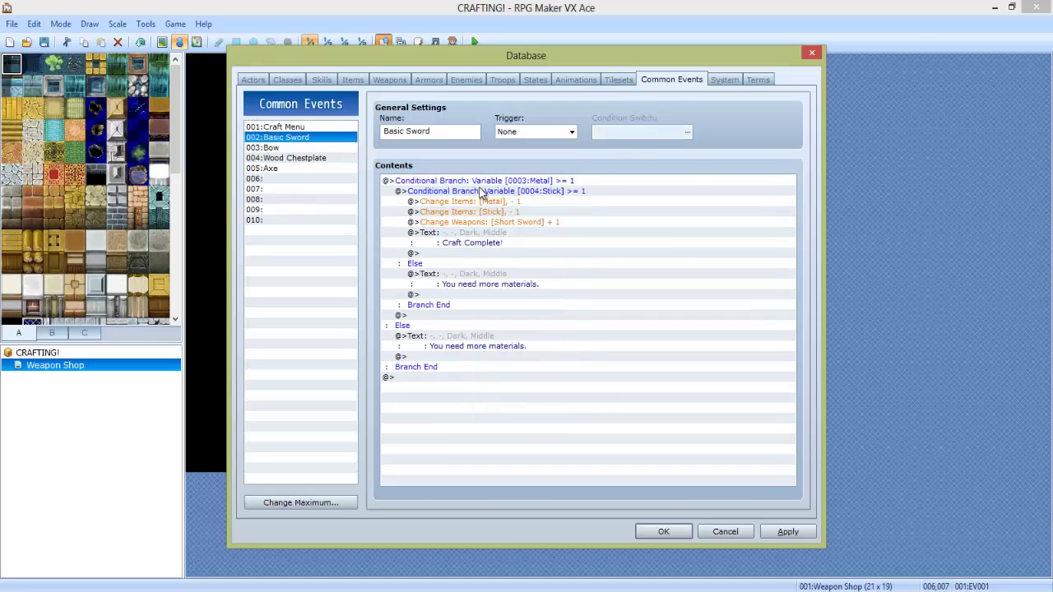
Inspect the Metal condition of the Basic Sword common event, including its handling for unmet conditions, and close it without changes
left_click(532, 181)
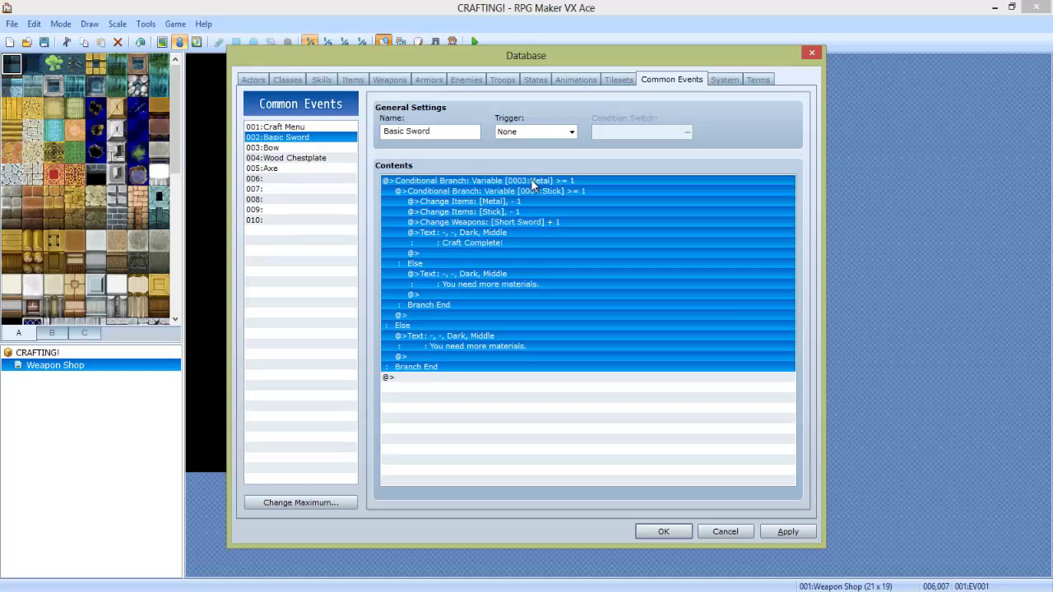
right_click(454, 178)
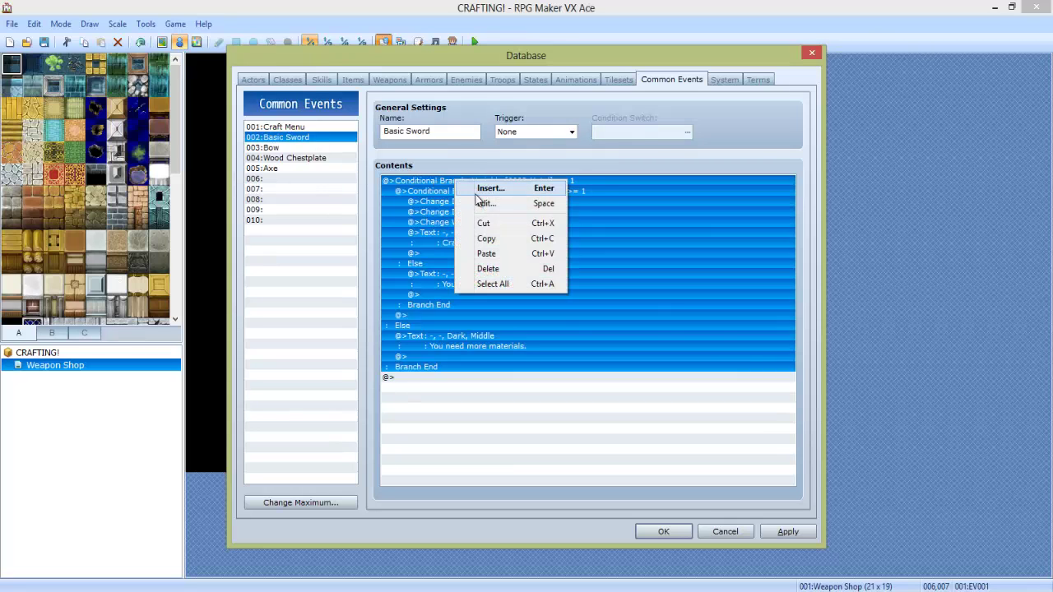
left_click(479, 205)
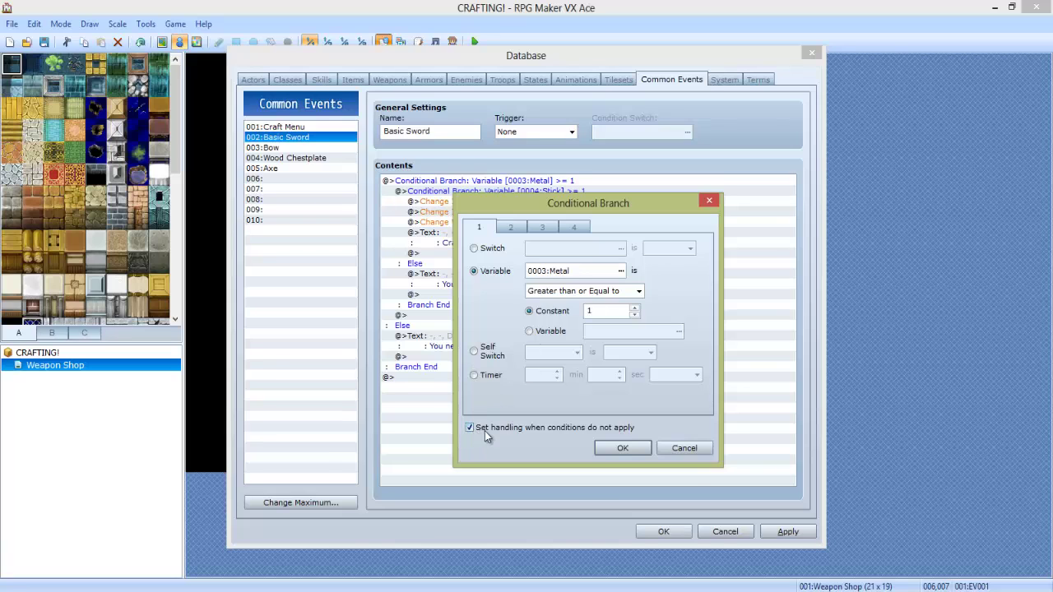
key("Escape")
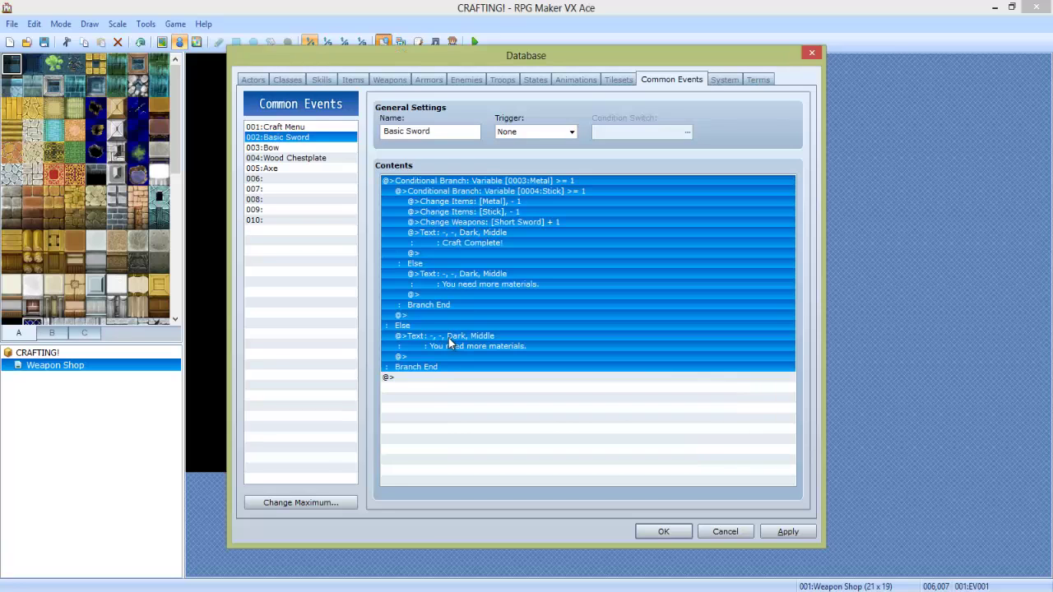
Inspect the nested Stick condition of the Basic Sword event and the messages in both Else sections
left_click(508, 194)
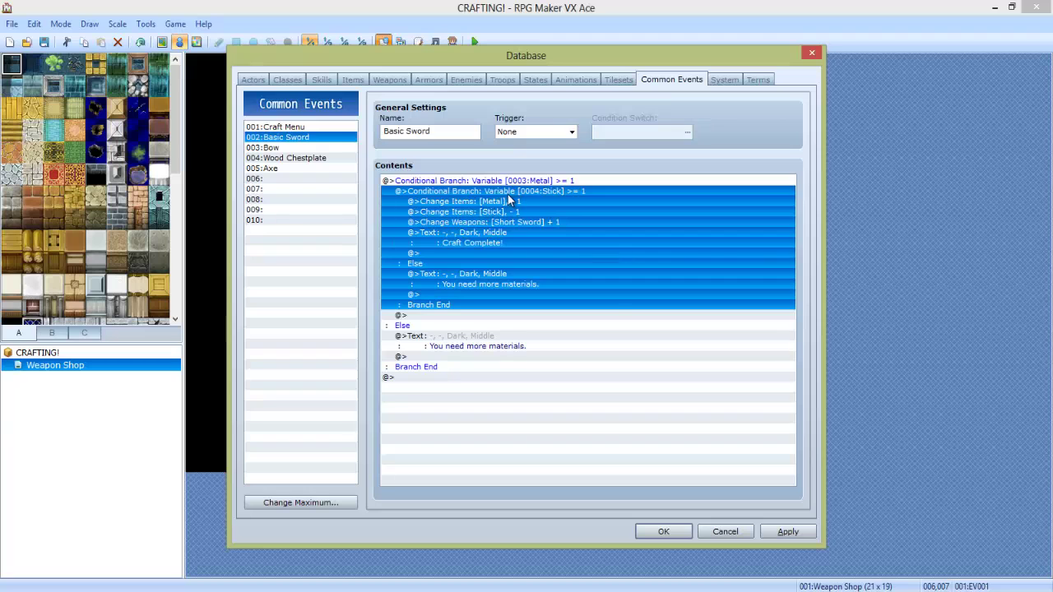
right_click(507, 194)
left_click(536, 219)
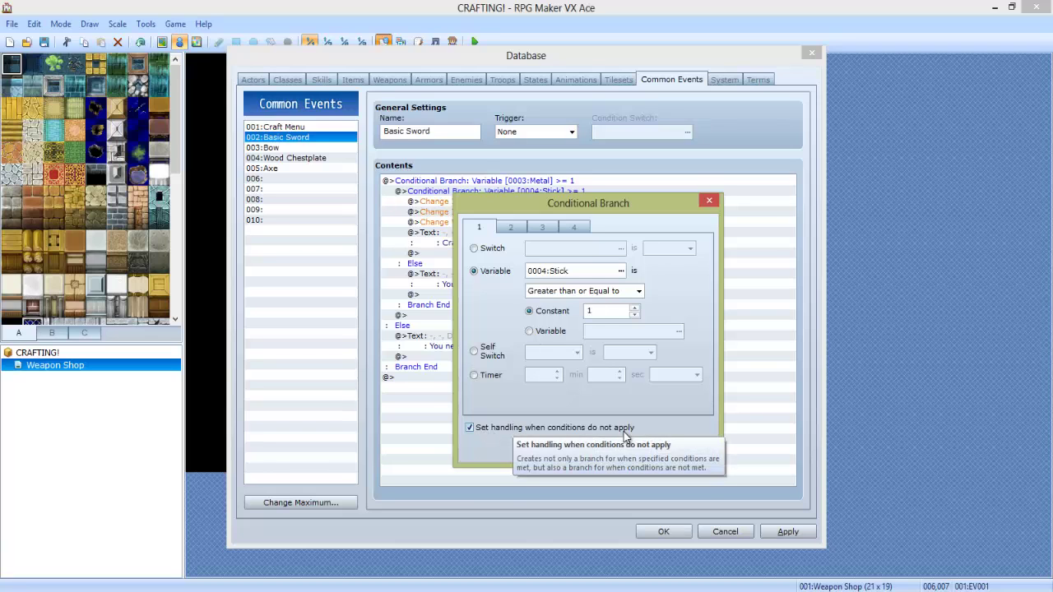
left_click(585, 451)
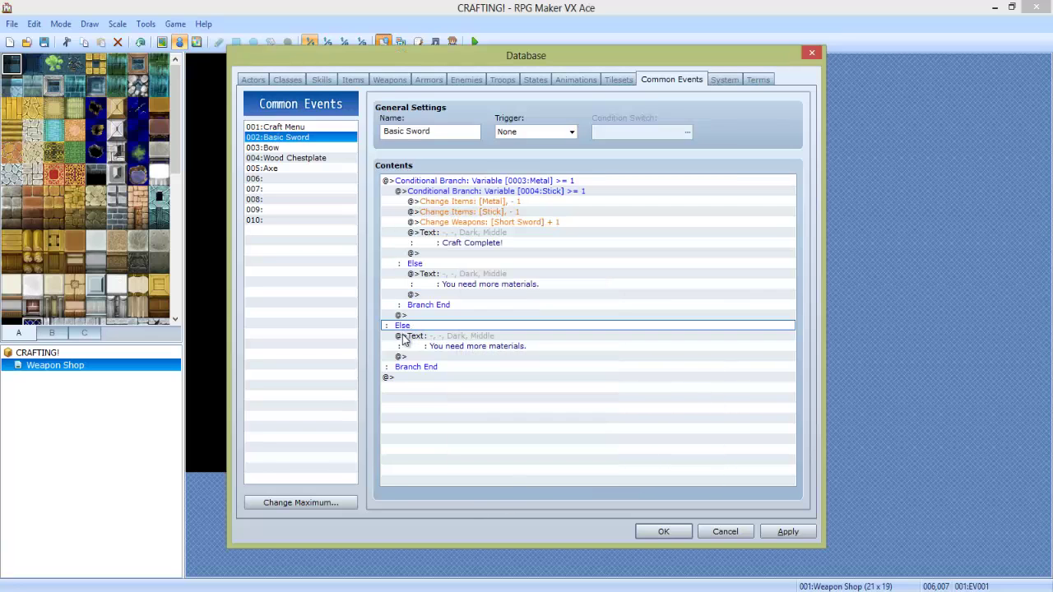
left_click(455, 336)
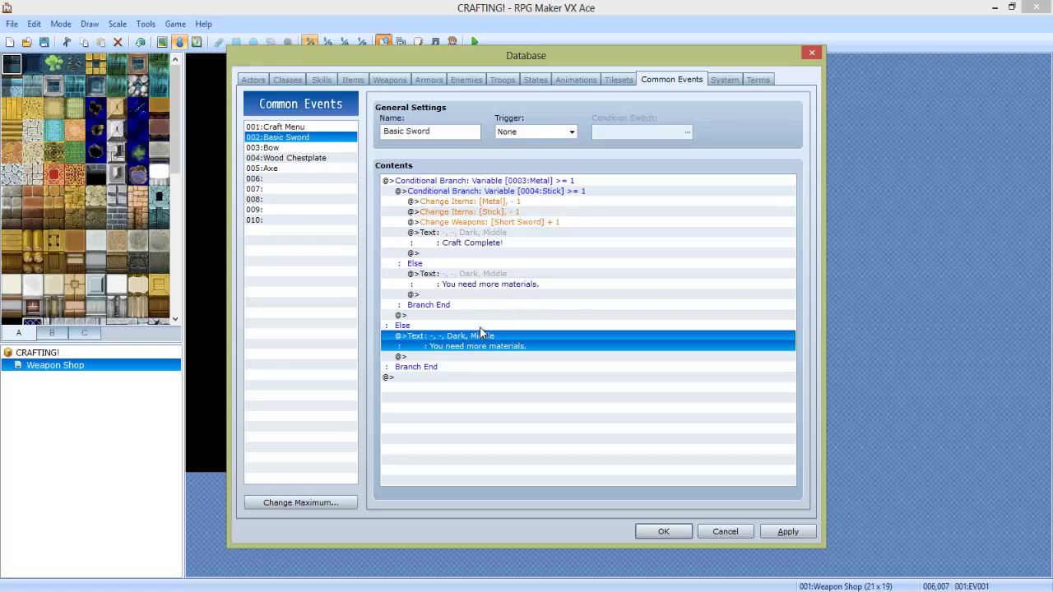
left_click(500, 279)
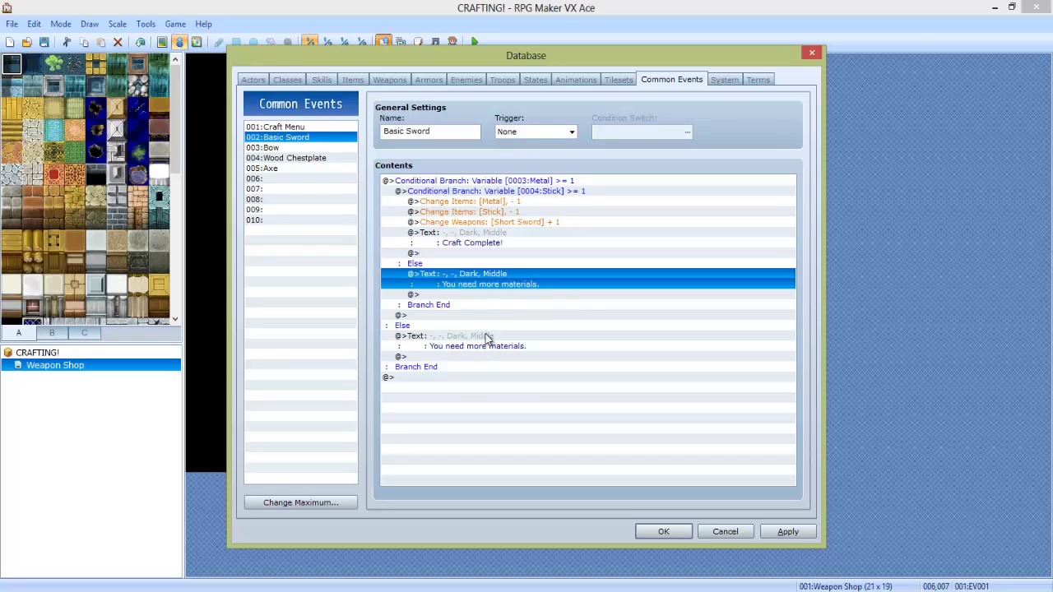
Review the Metal and Stick deductions, the Short Sword reward and the completion message in the Basic Sword event
left_click(491, 202)
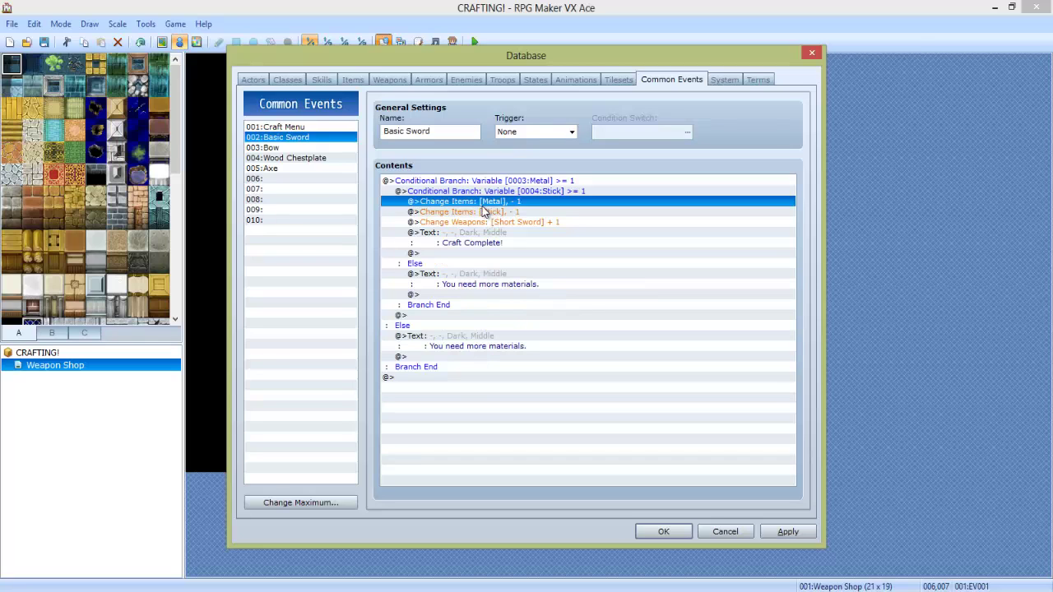
left_click(511, 213)
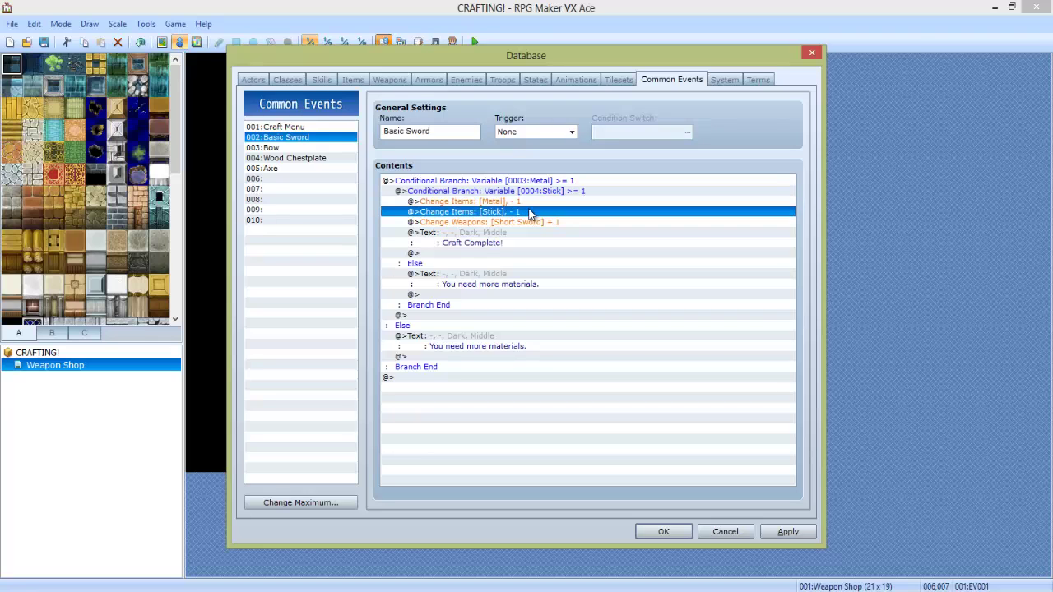
left_click(519, 203)
left_click(519, 211)
left_click(519, 203)
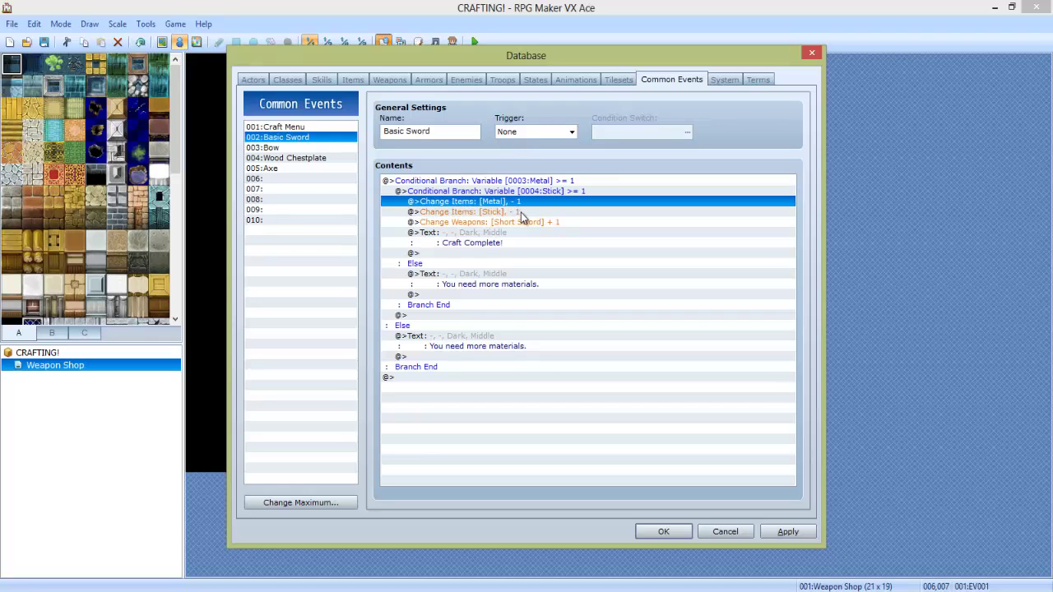
left_click(519, 211)
left_click(517, 204)
left_click(518, 211)
left_click(519, 204)
left_click(523, 211)
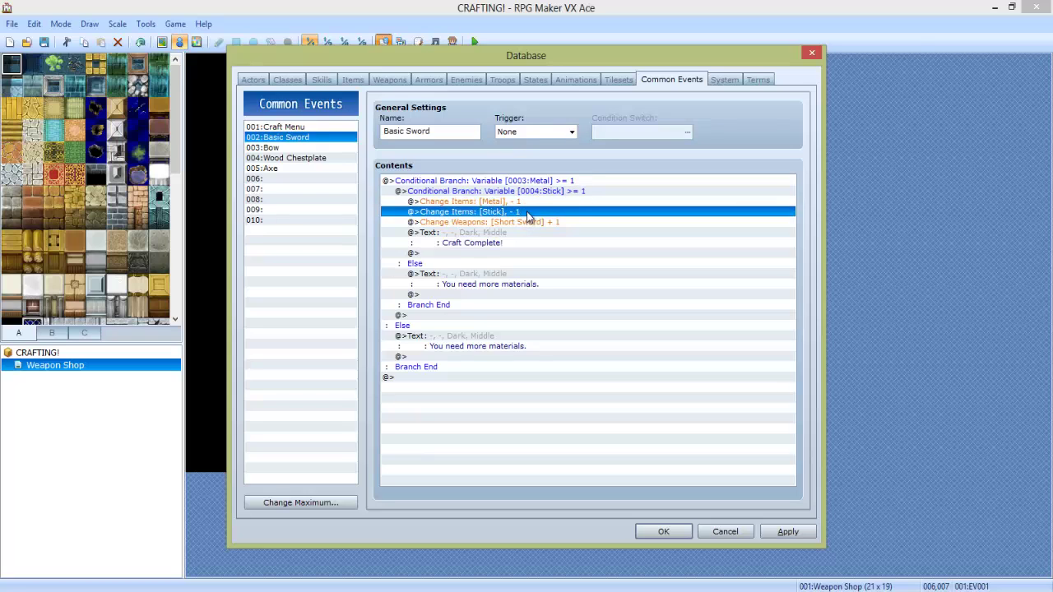
left_click(485, 221)
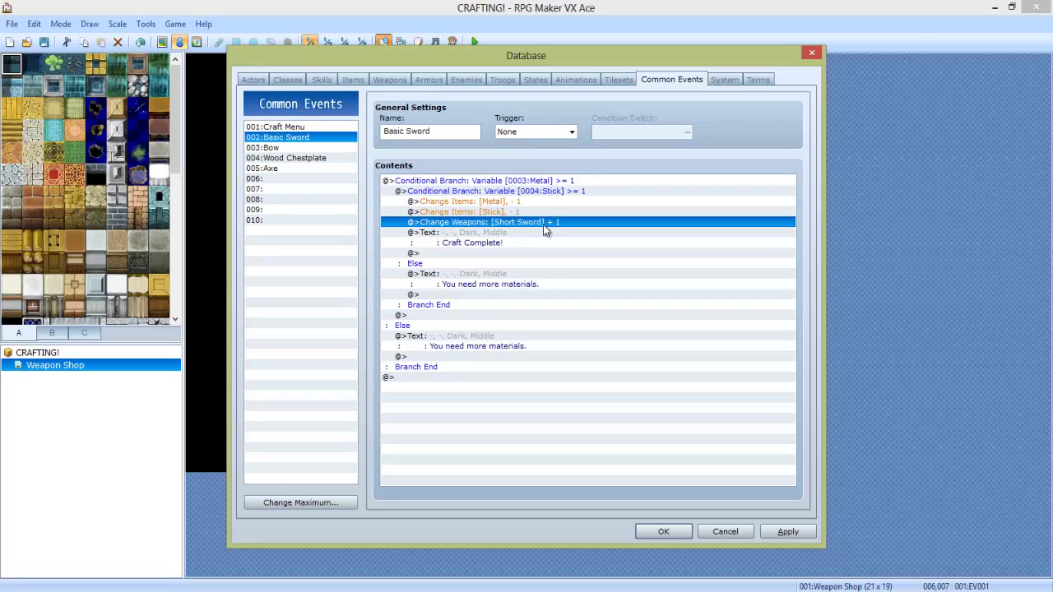
left_click(480, 239)
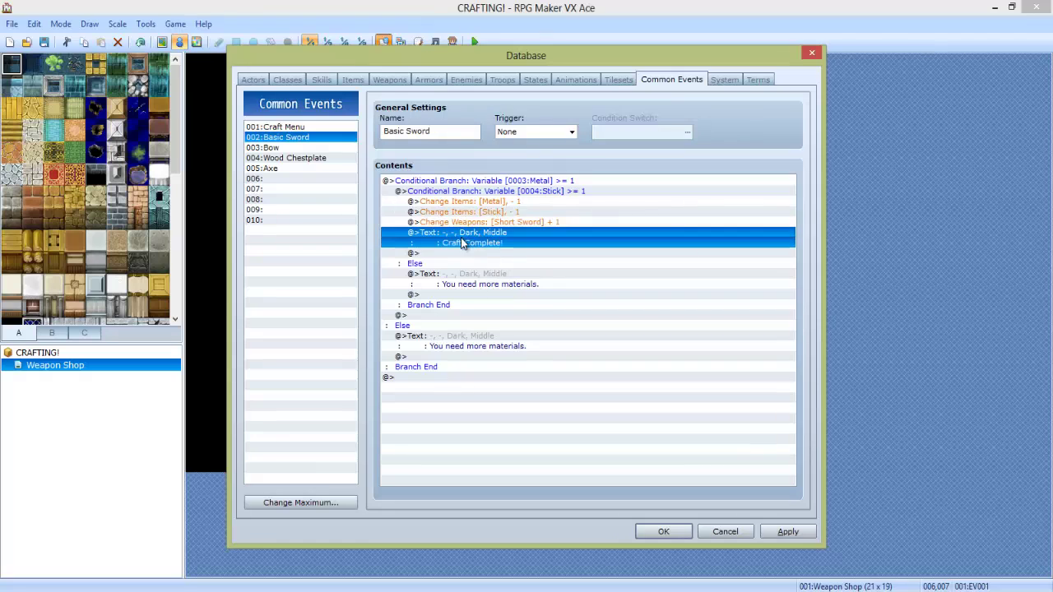
Open the Bow common event, inspect its outer Stick condition and cancel the dialog
left_click(302, 148)
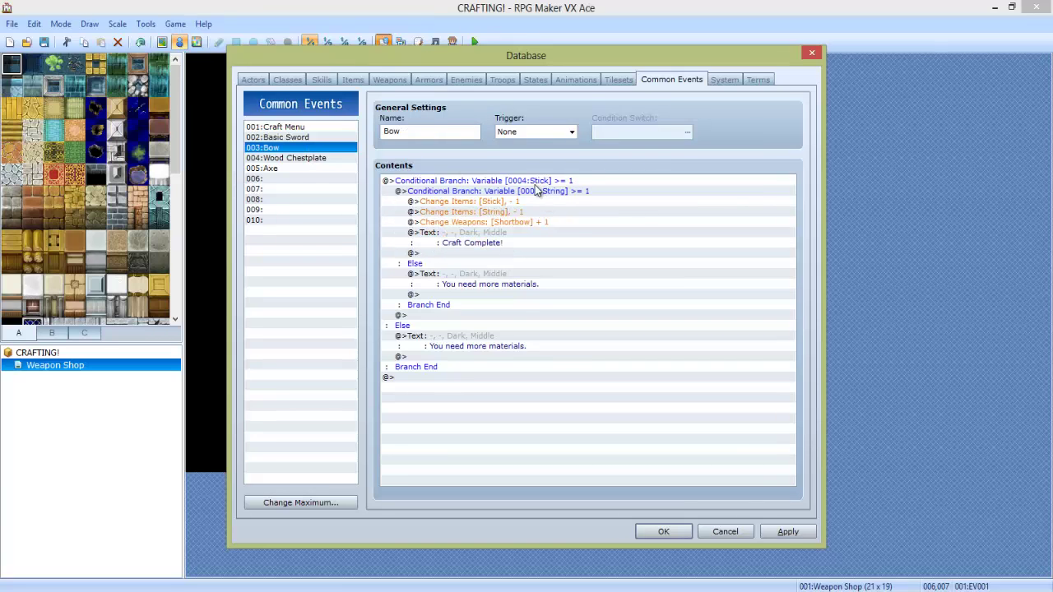
left_click(533, 183)
right_click(534, 184)
left_click(559, 207)
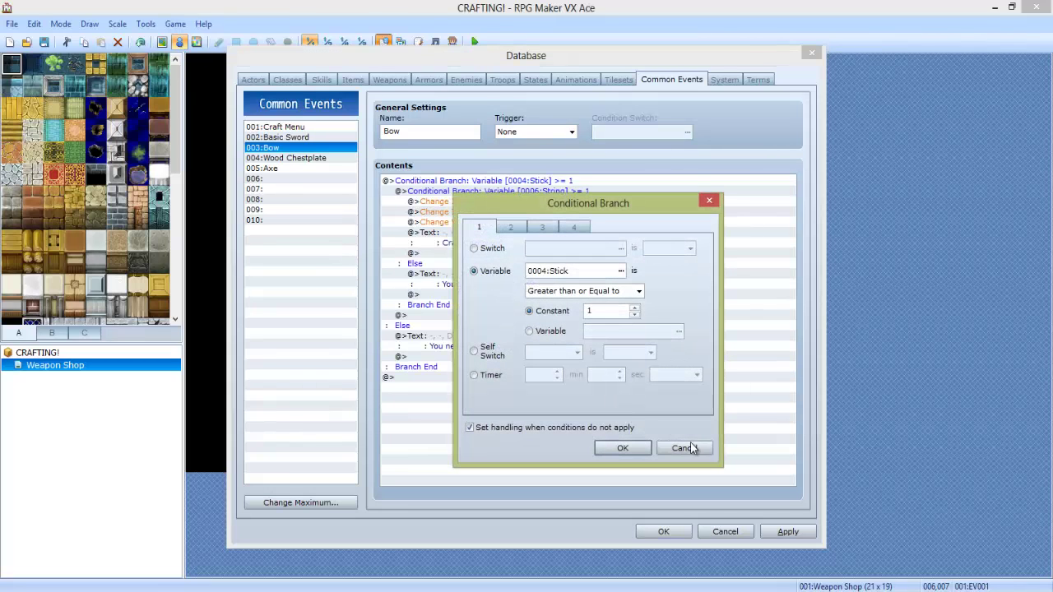
left_click(698, 449)
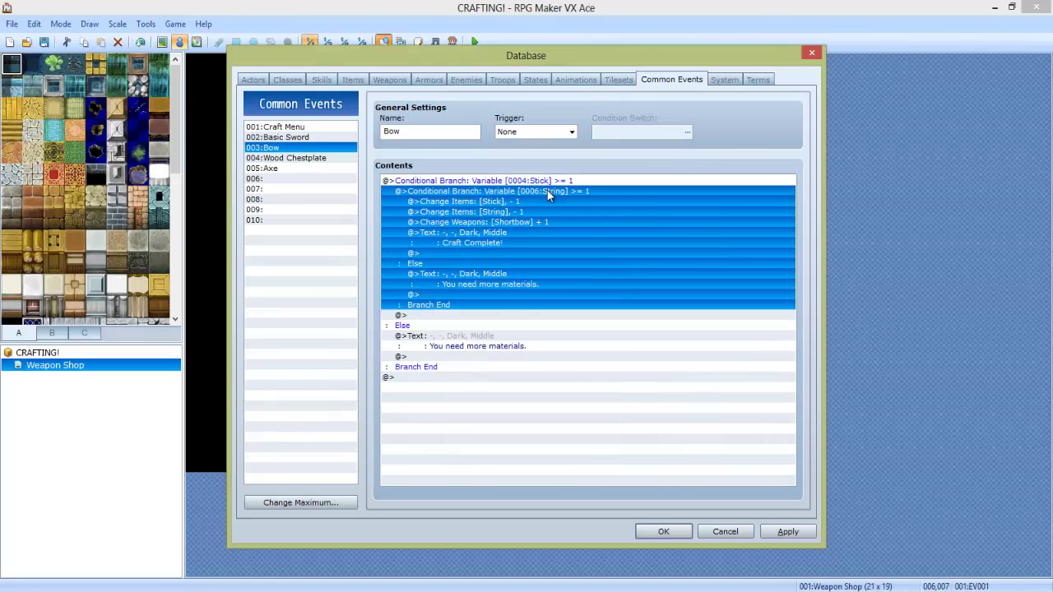
Review the Stick and String deductions and the Shortbow reward in the Bow event's nested branch
left_click(529, 201)
left_click(510, 212)
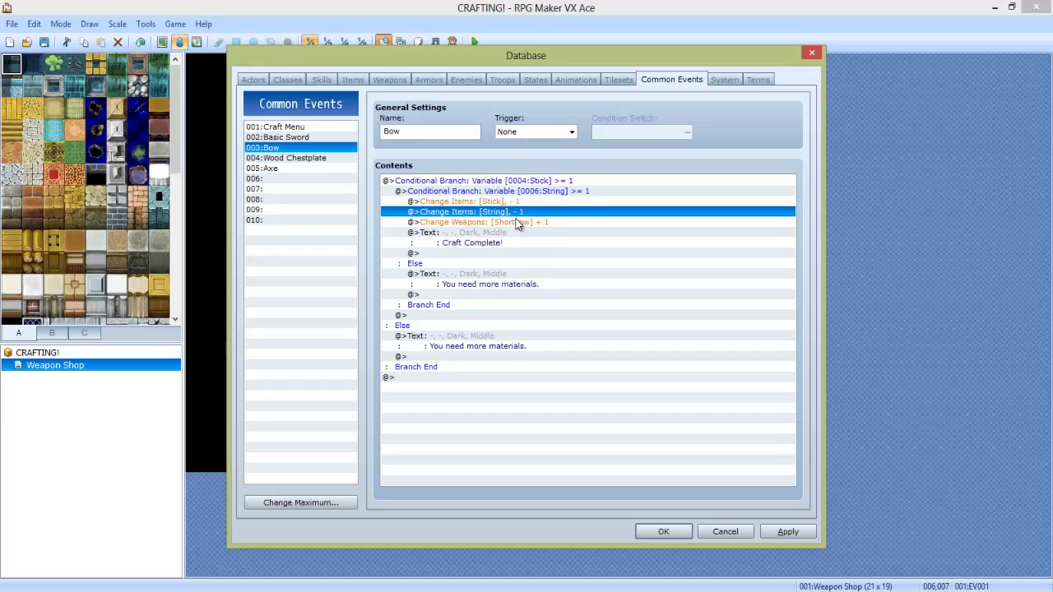
left_click(515, 221)
Open the Wood Chestplate common event, check the constant required by its Stick condition and cancel the dialog
left_click(279, 159)
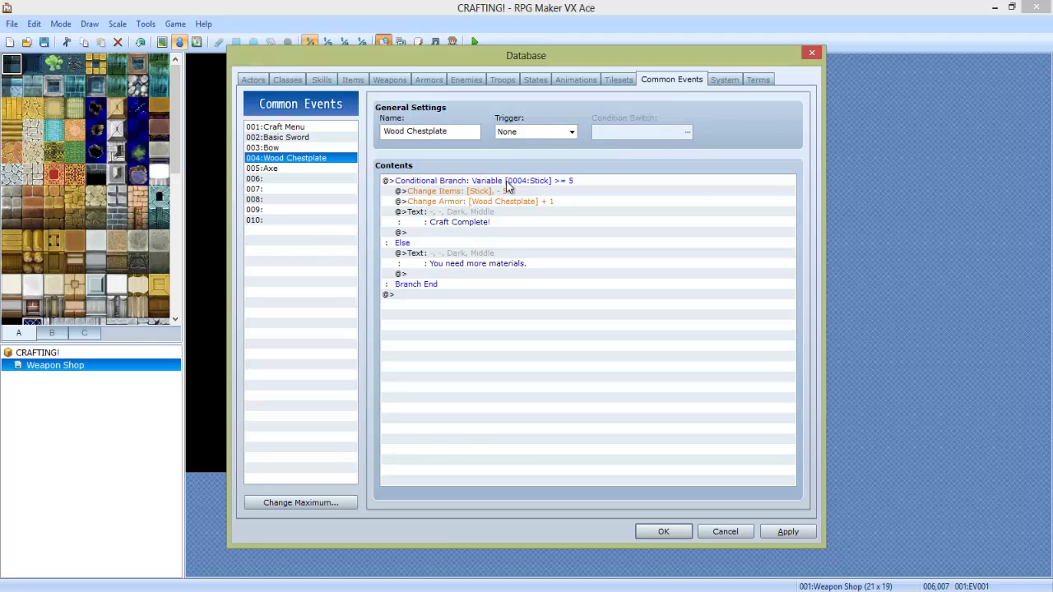
left_click(531, 184)
right_click(535, 186)
left_click(551, 206)
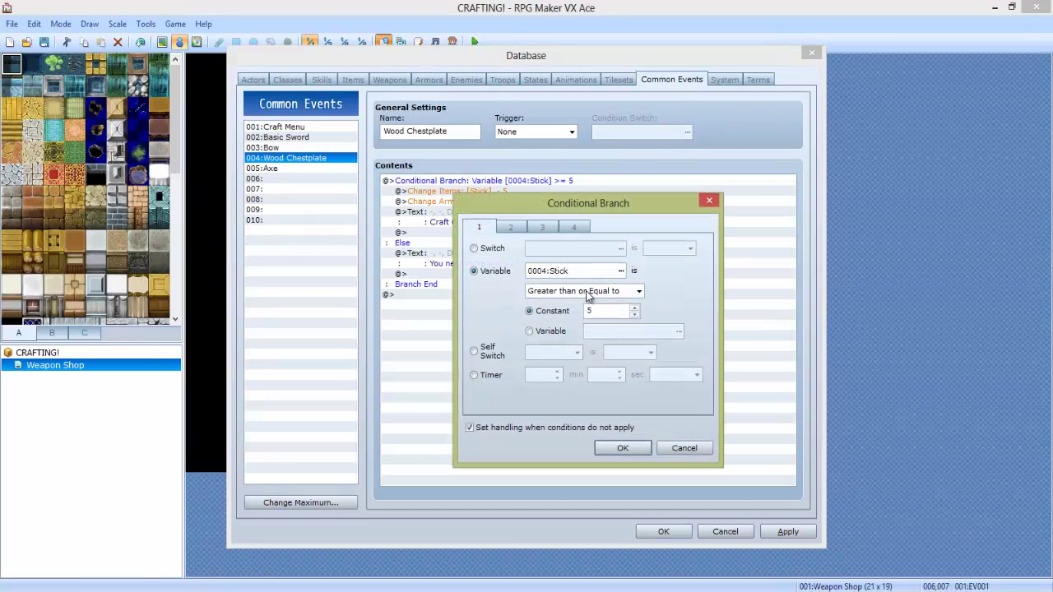
left_click_drag(613, 310, 568, 327)
left_click(676, 443)
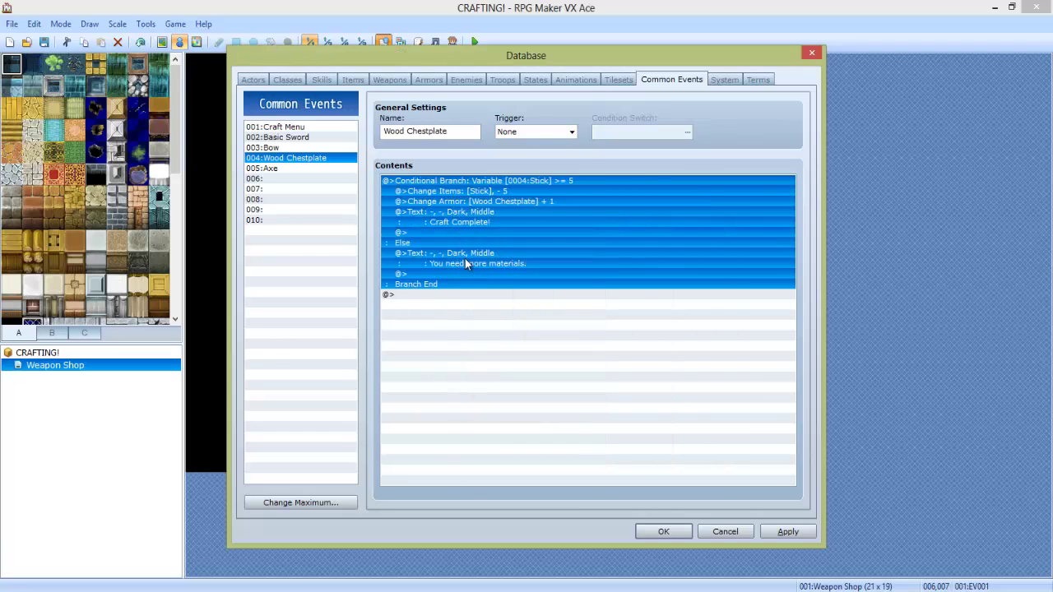
Review the Wood Chestplate event's insufficient-materials message, Stick deduction, armor reward and completion message
left_click(438, 255)
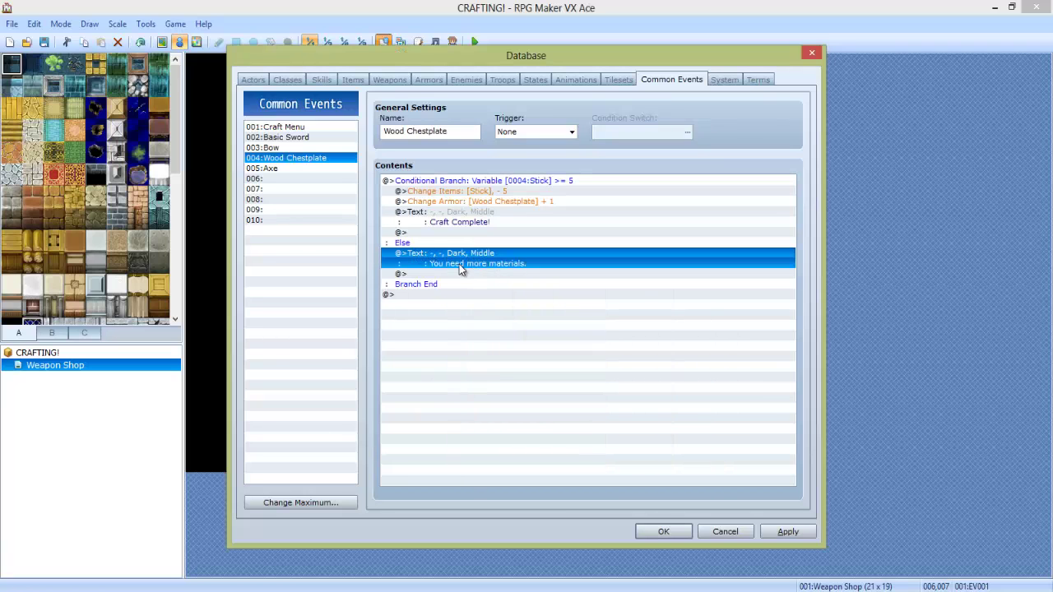
left_click(451, 192)
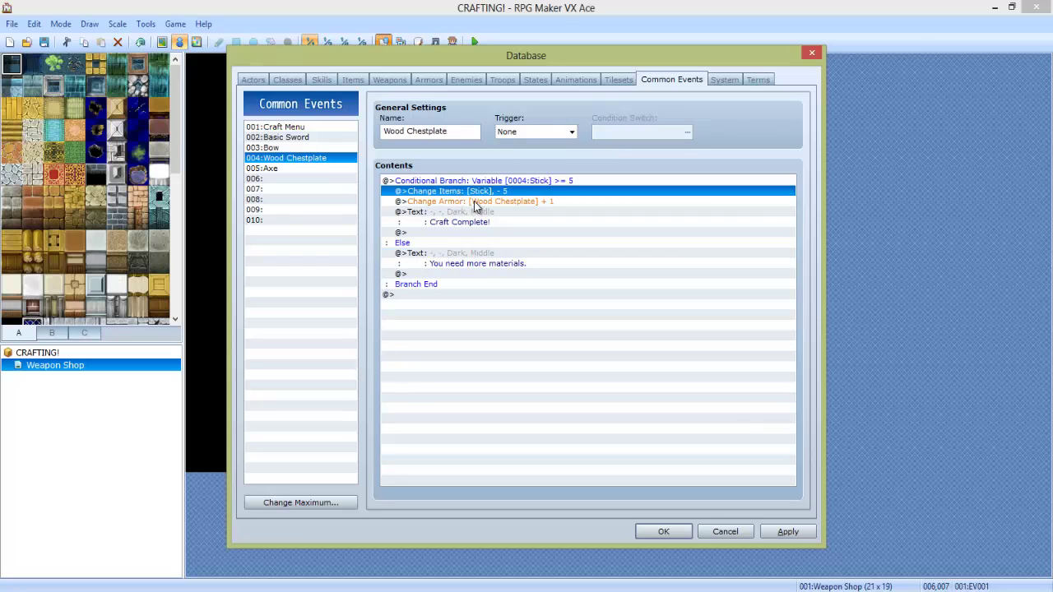
left_click(512, 203)
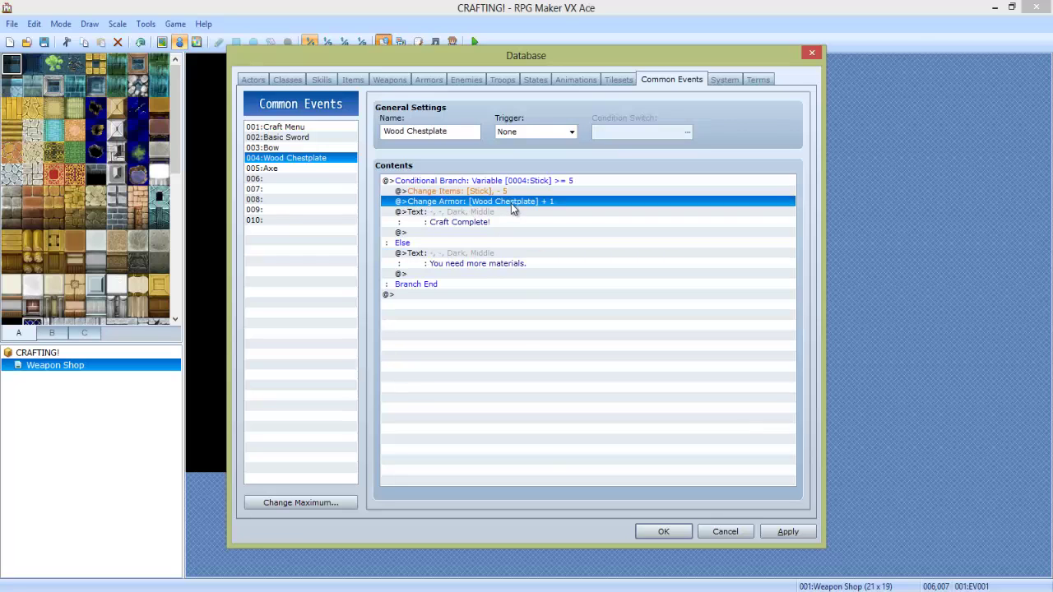
left_click(481, 221)
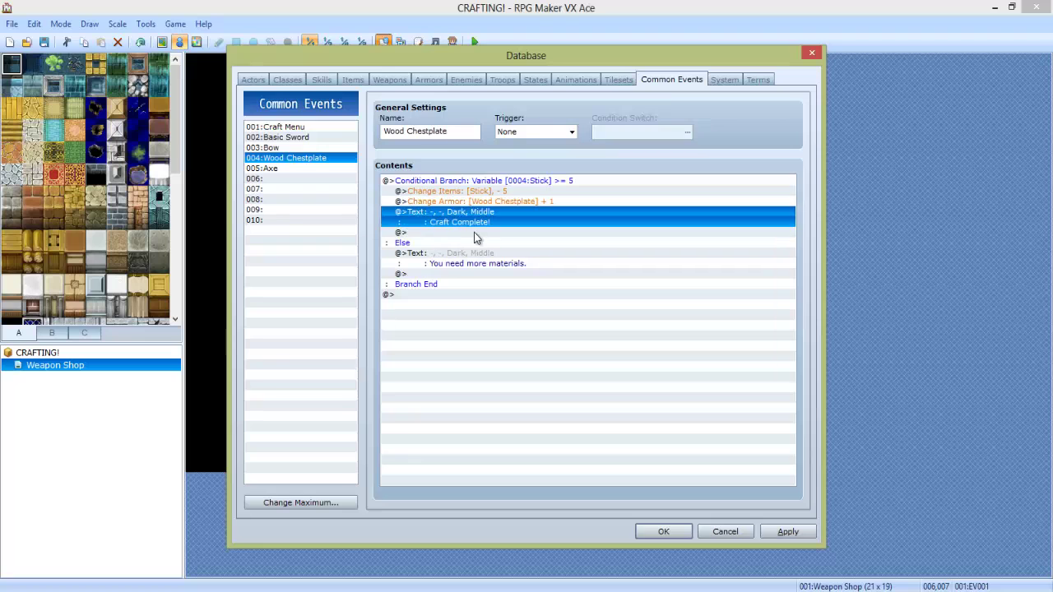
Open the Axe common event and review its nested Rock condition and the Stick deduction inside it
left_click(303, 168)
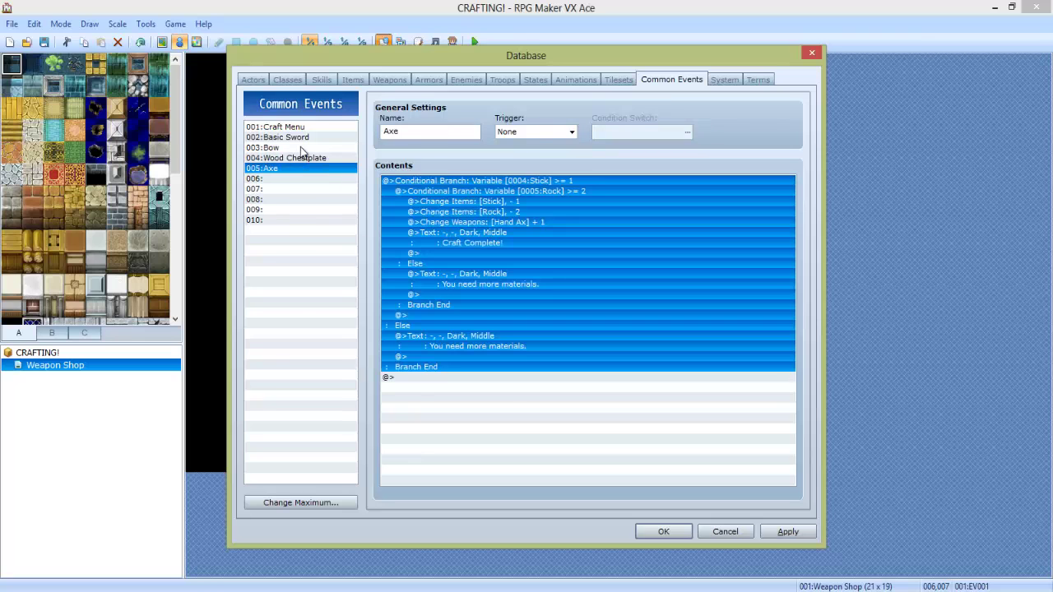
left_click(514, 192)
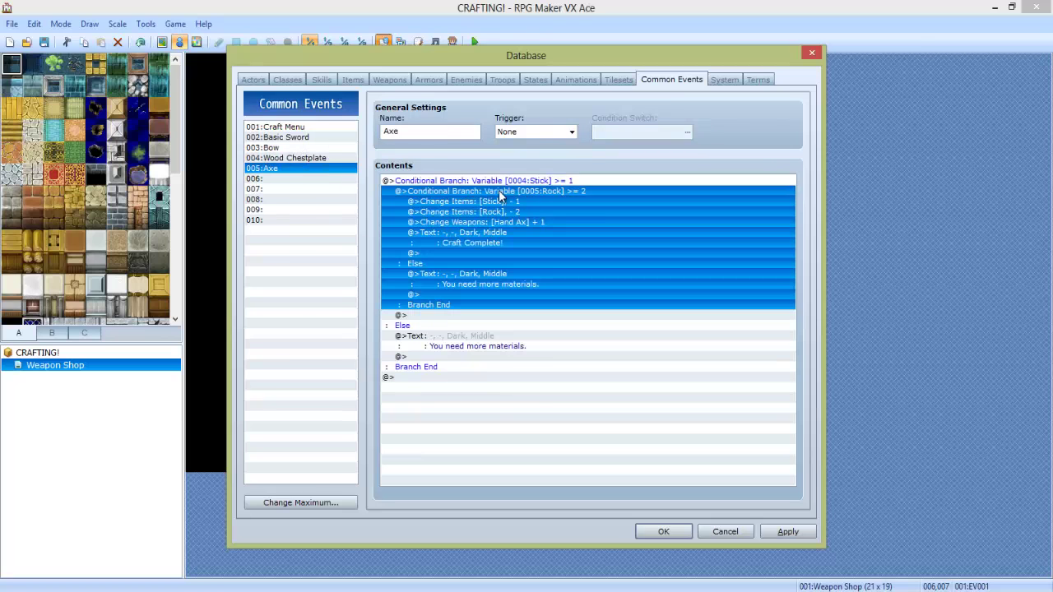
left_click(500, 204)
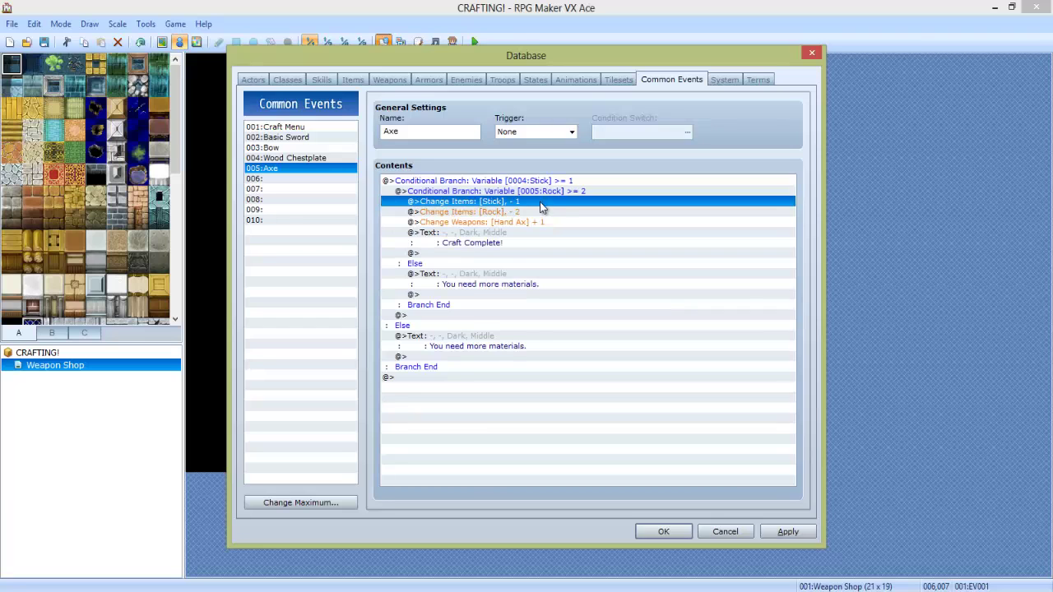
left_click(547, 194)
left_click(537, 203)
Review the Else branch message under the Axe event's Rock condition and close the database
left_click(445, 274)
left_click(463, 283)
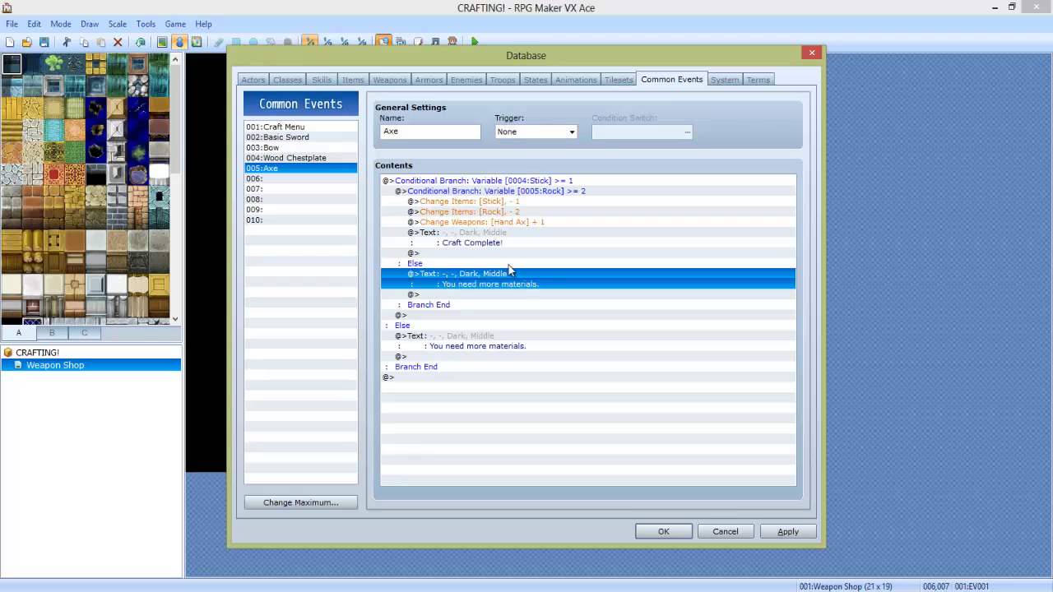
left_click(525, 193)
left_click(474, 265)
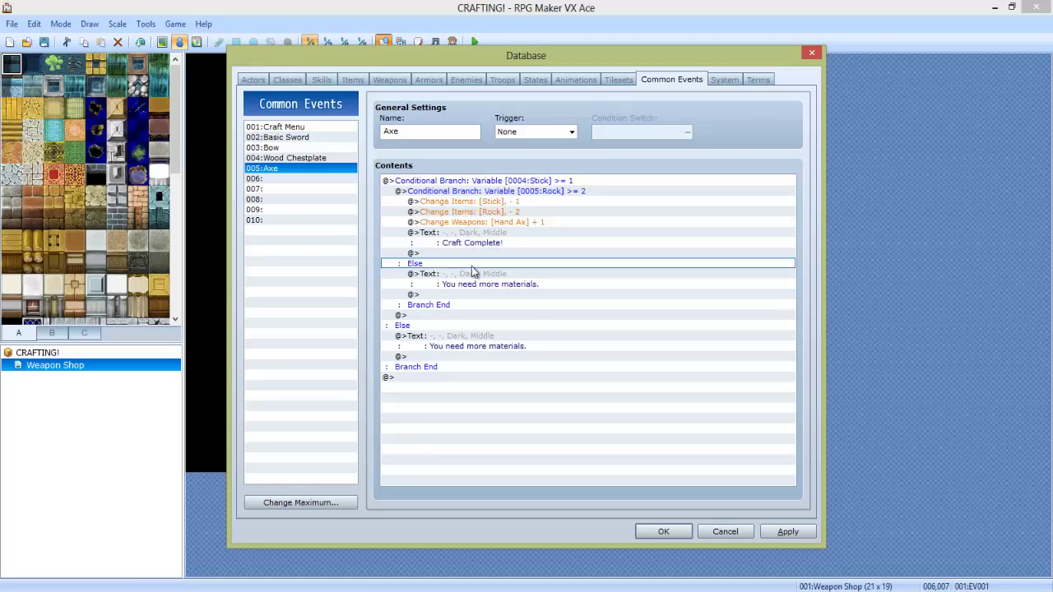
left_click(472, 276)
left_click(468, 412)
key("Escape")
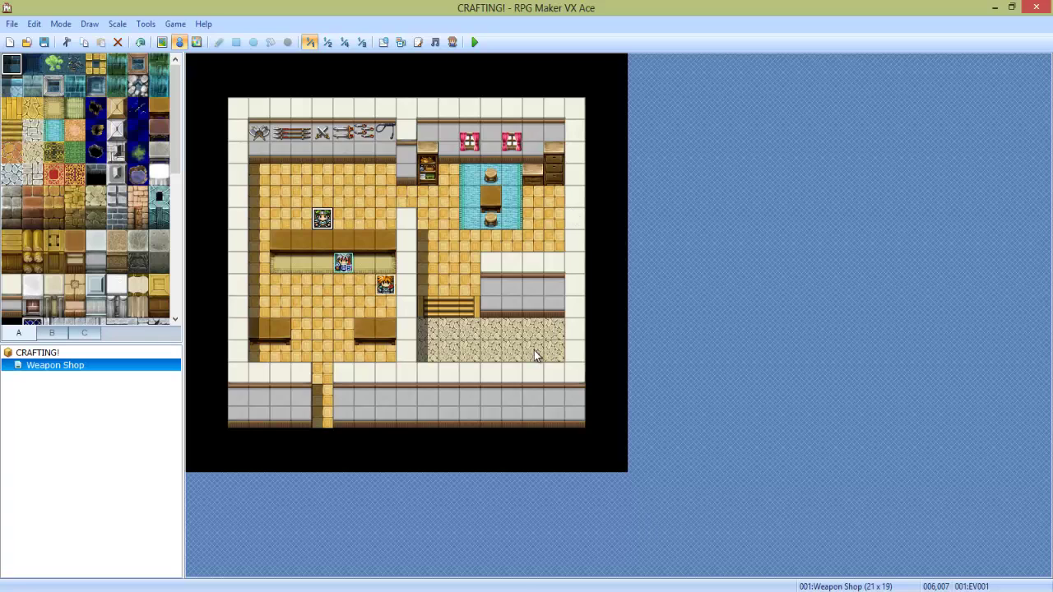
left_click(525, 591)
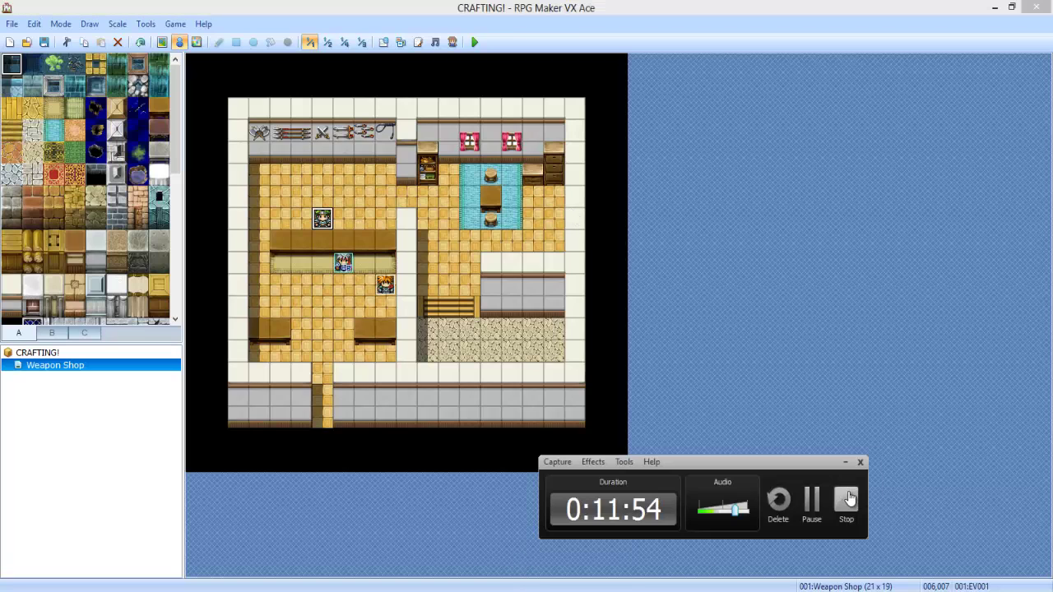
left_click(847, 498)
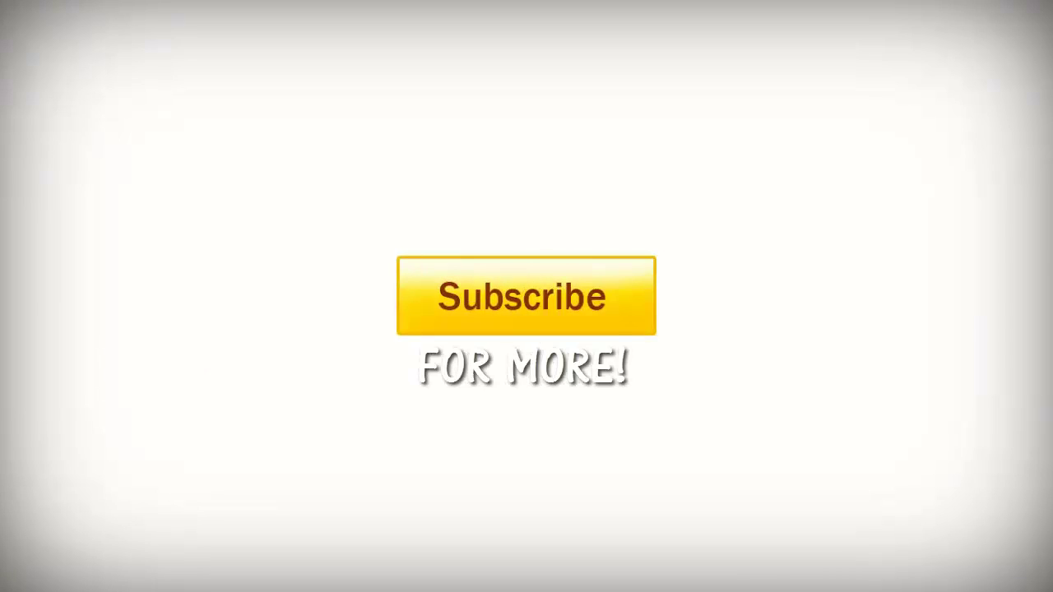